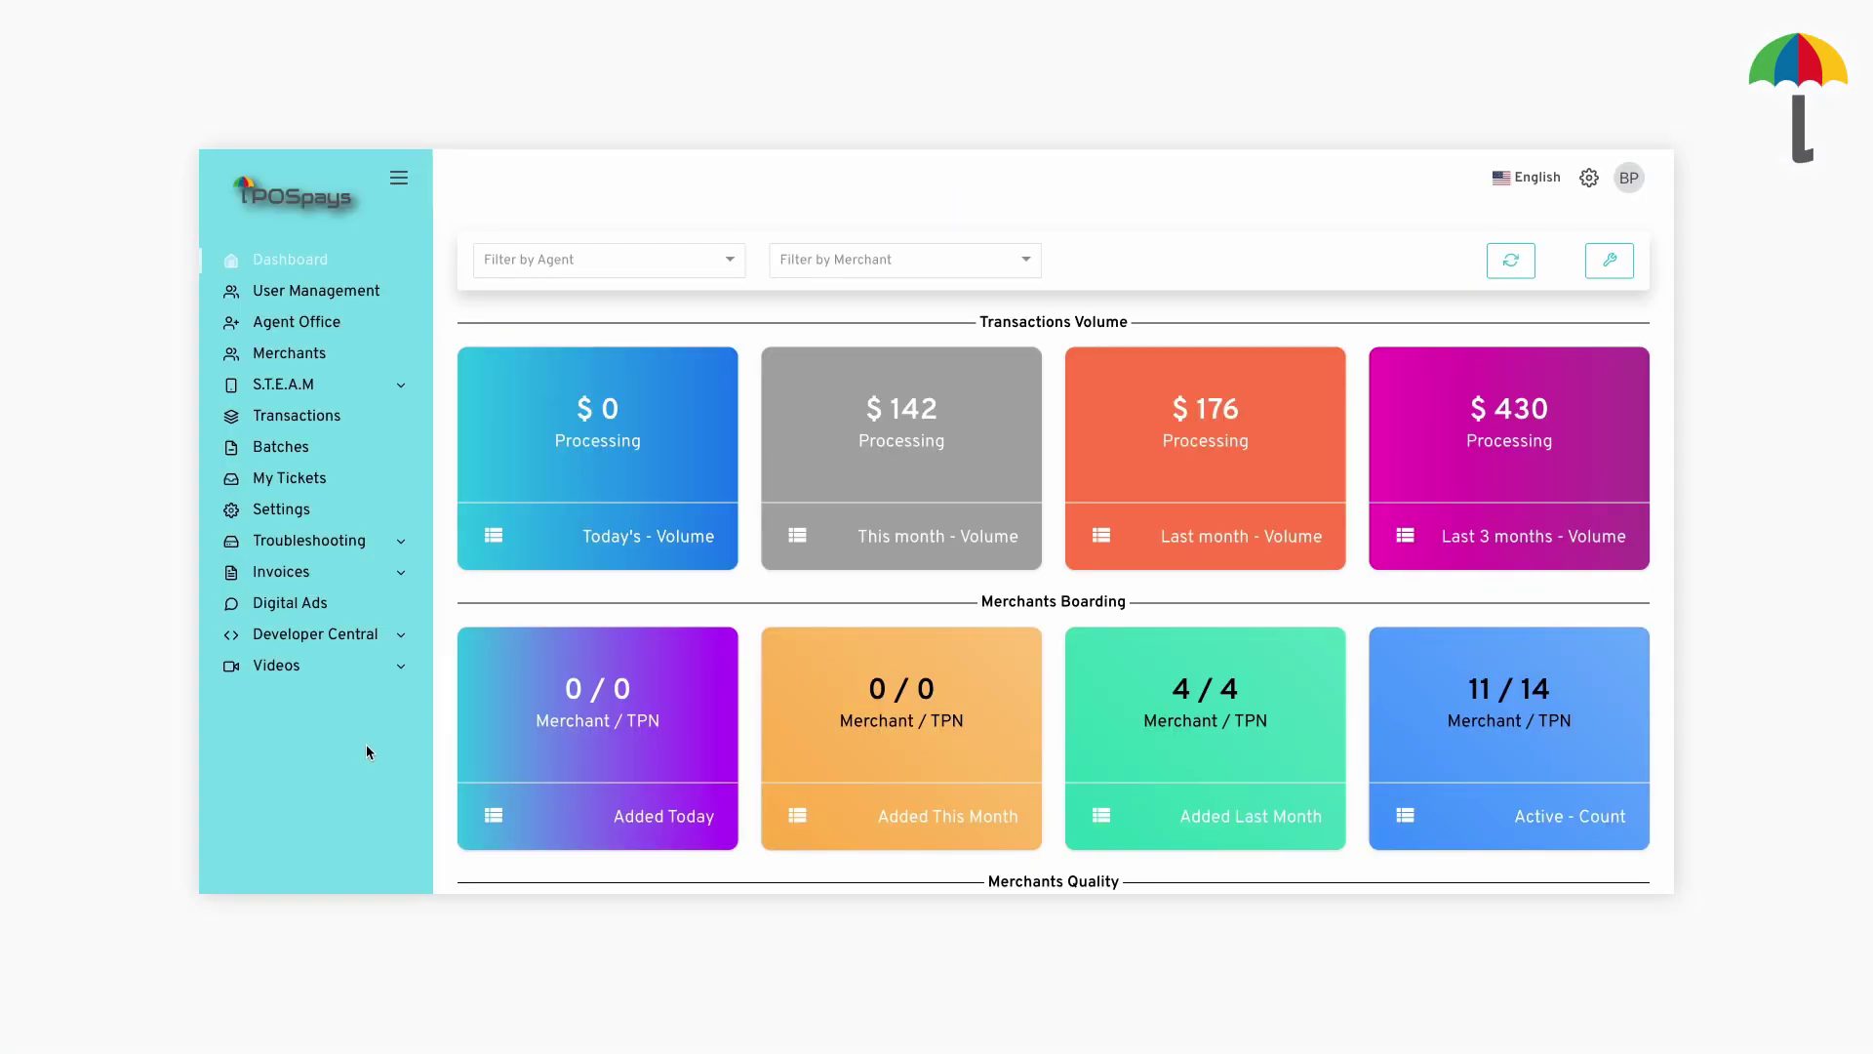
Open the Highway Cafe terminal's Value Add parameters and select the existing Clerk ID tag label.
left_click(310, 384)
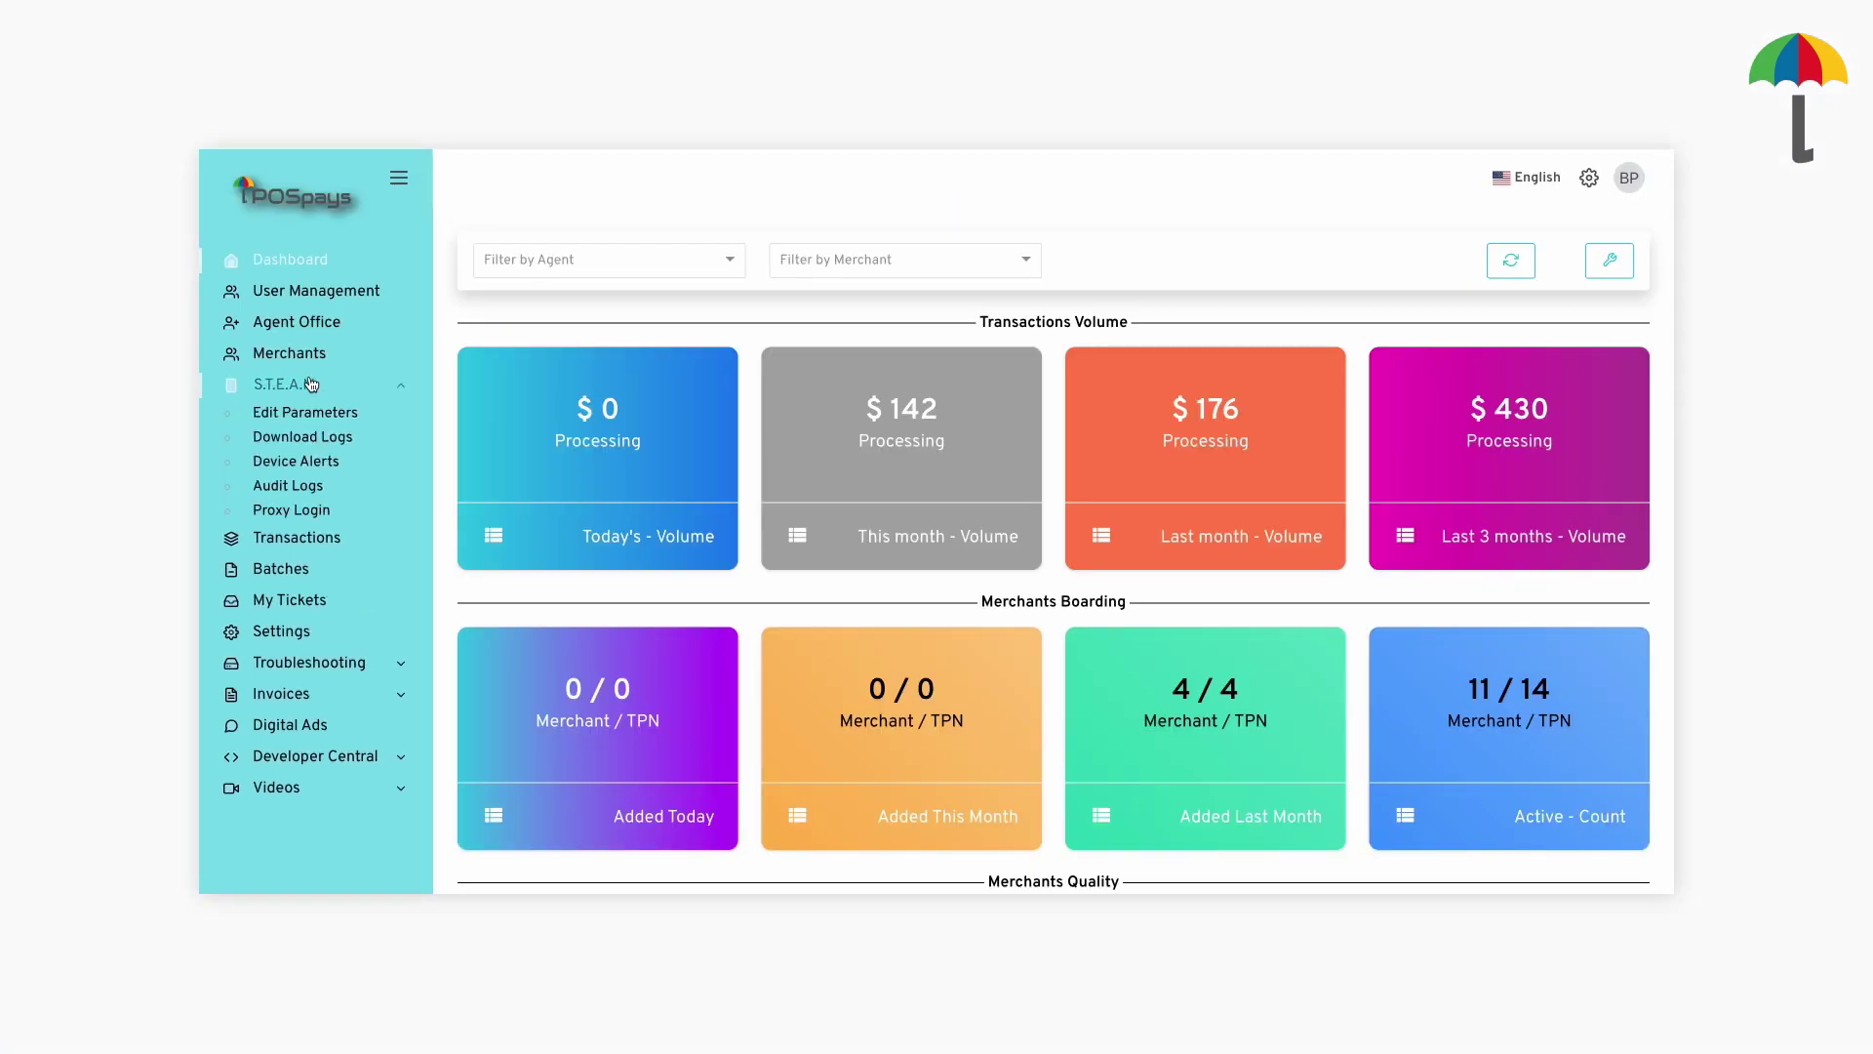
left_click(305, 412)
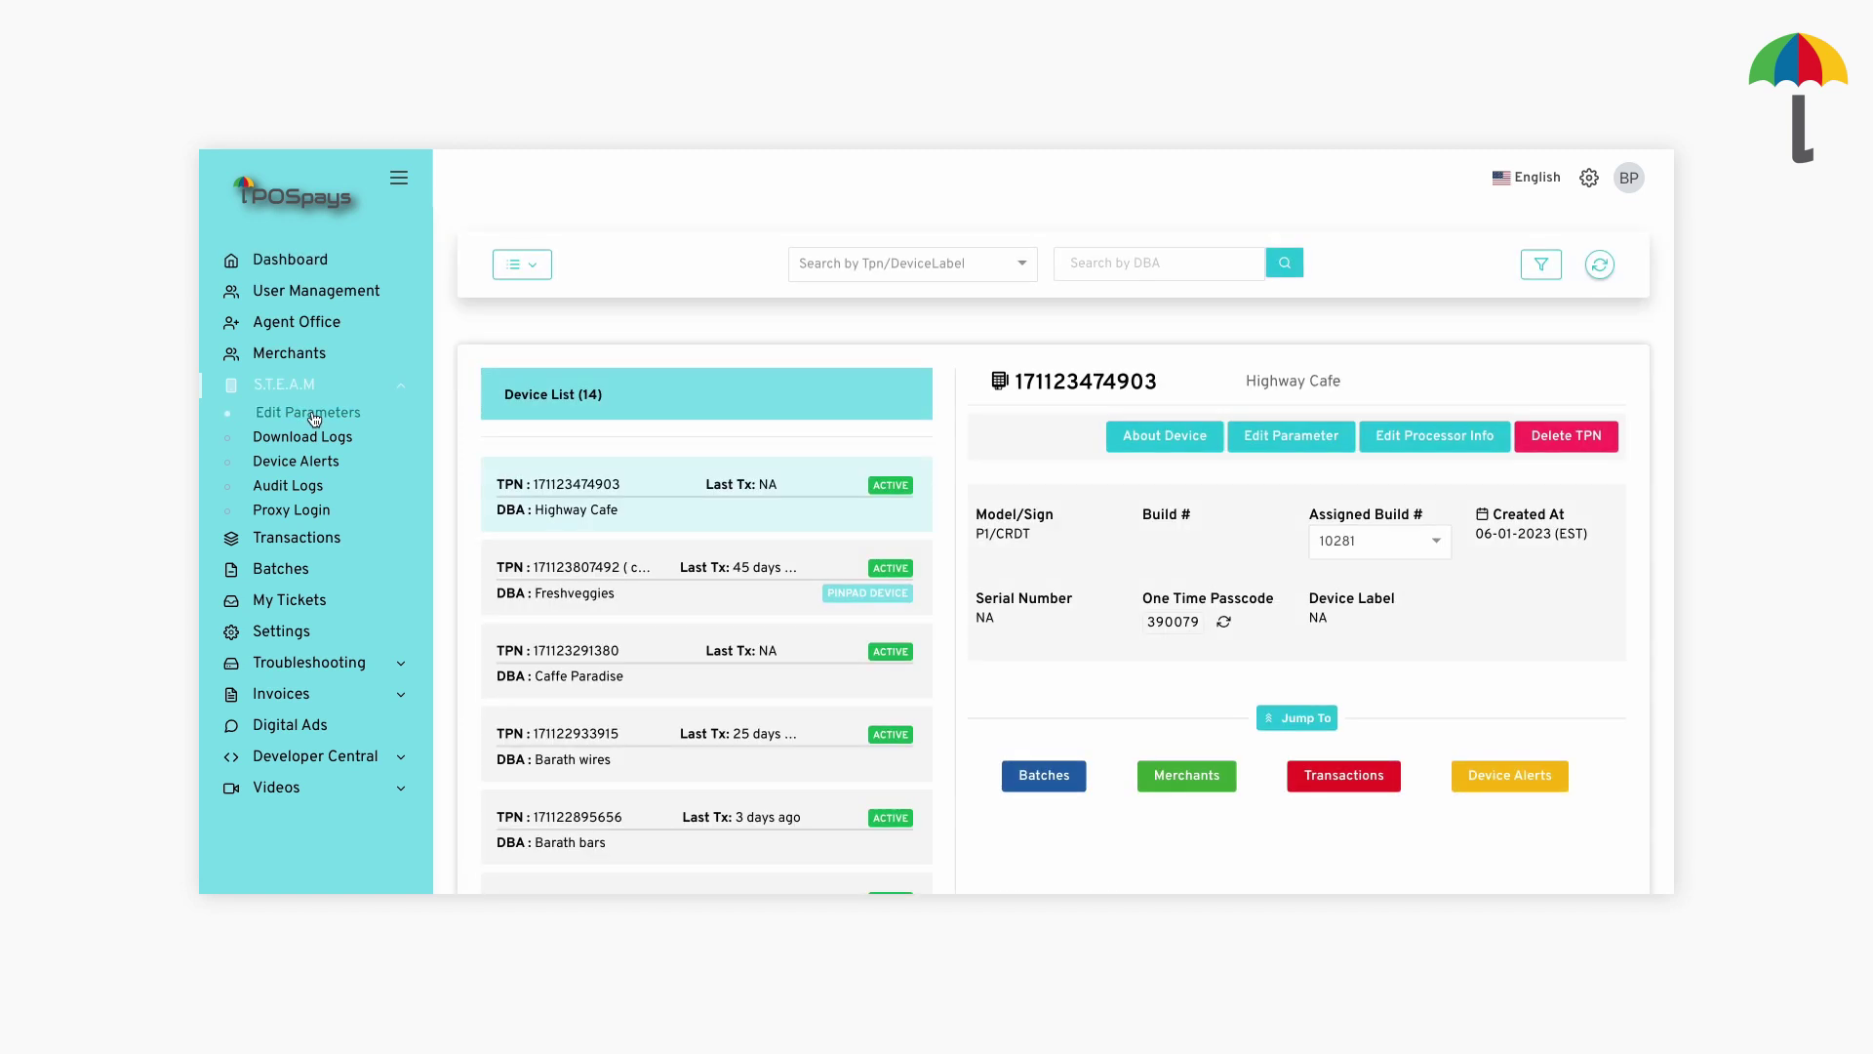
left_click(1303, 434)
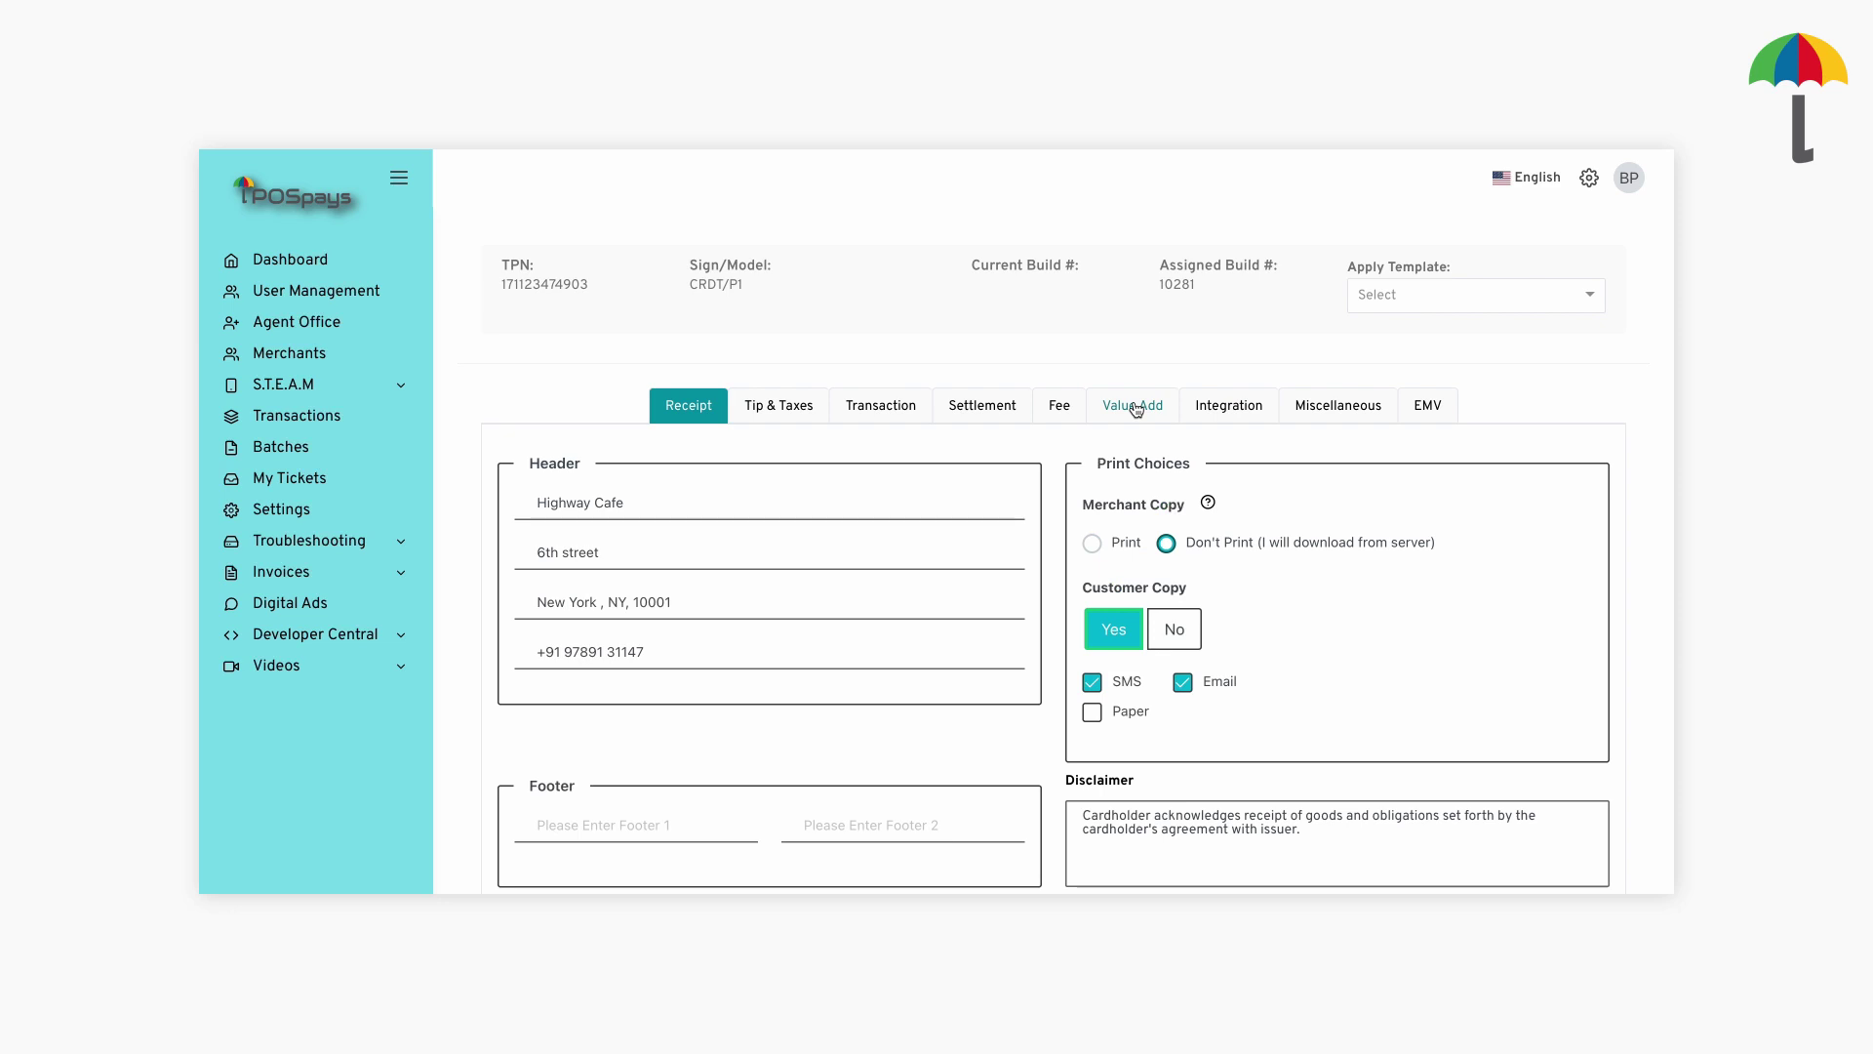
left_click(1134, 406)
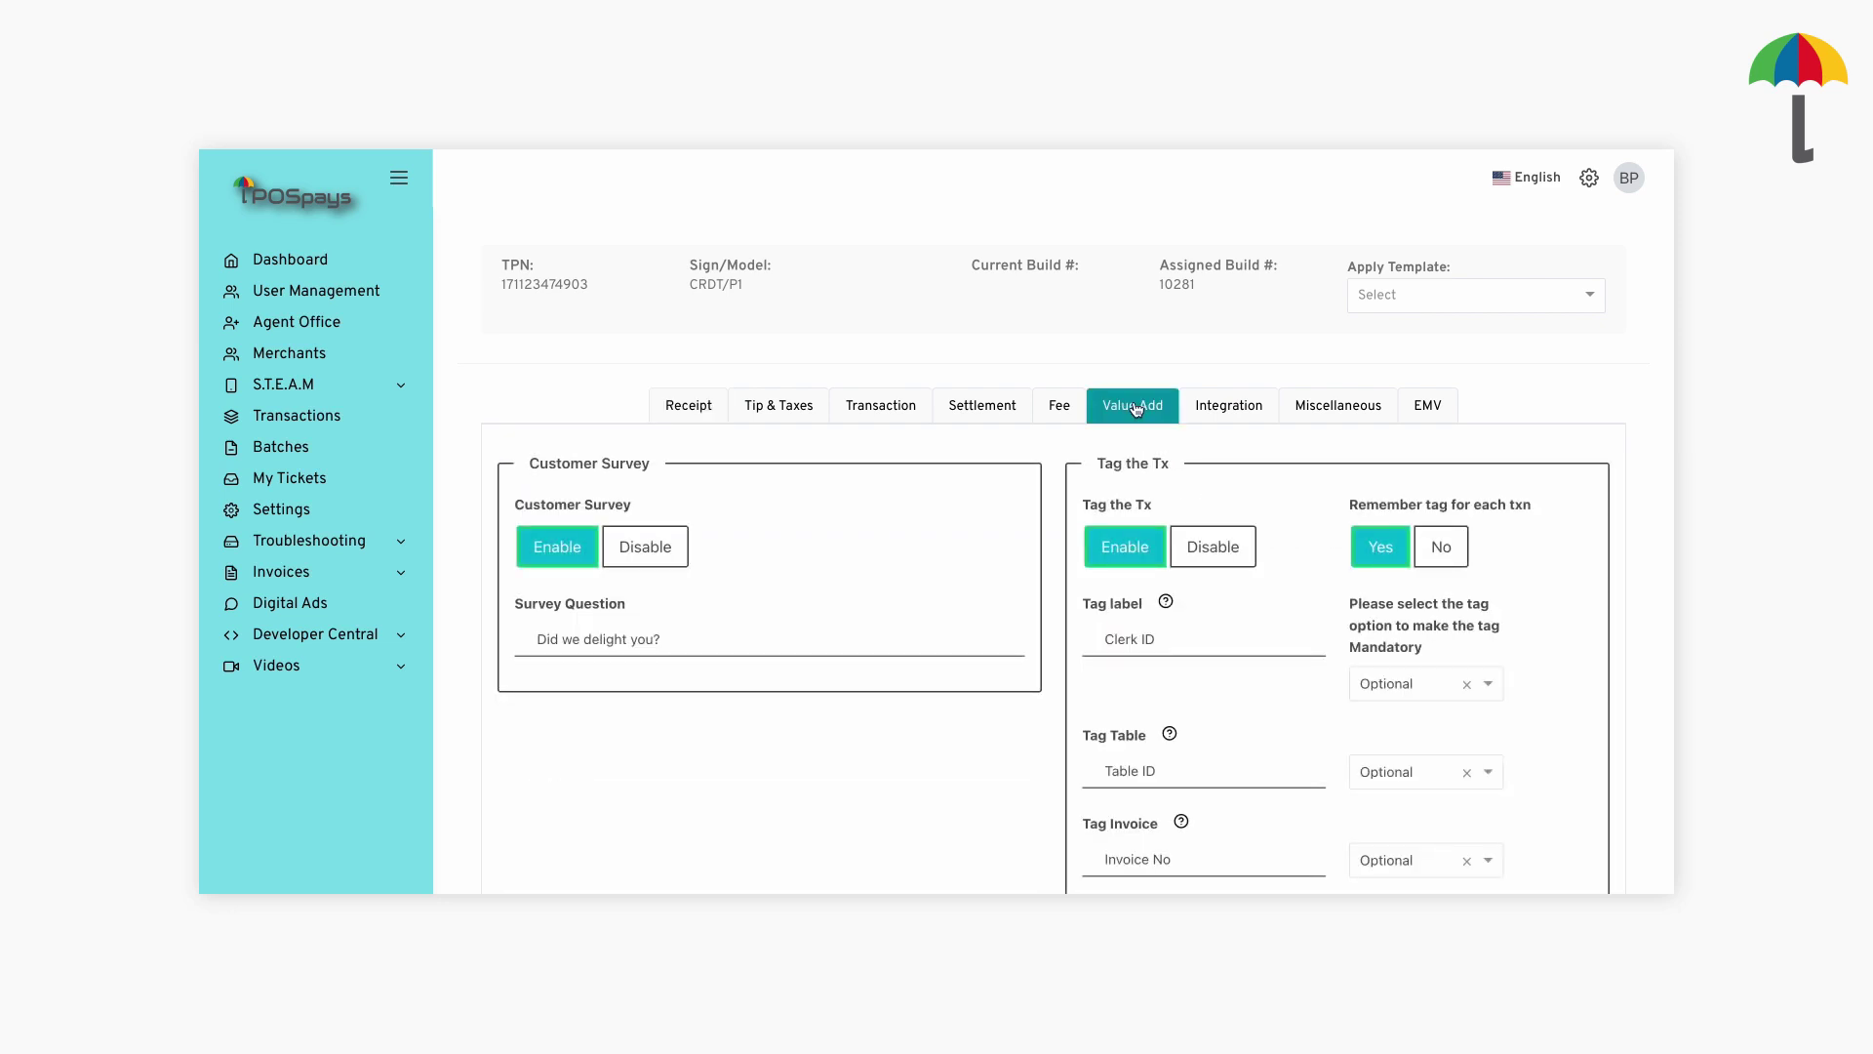
left_click_drag(1169, 632, 1053, 639)
Rename the tag label to Waiter ID, set Remember tag to No, make it Mandatory, and save.
type("Waiter ID")
left_click(1441, 548)
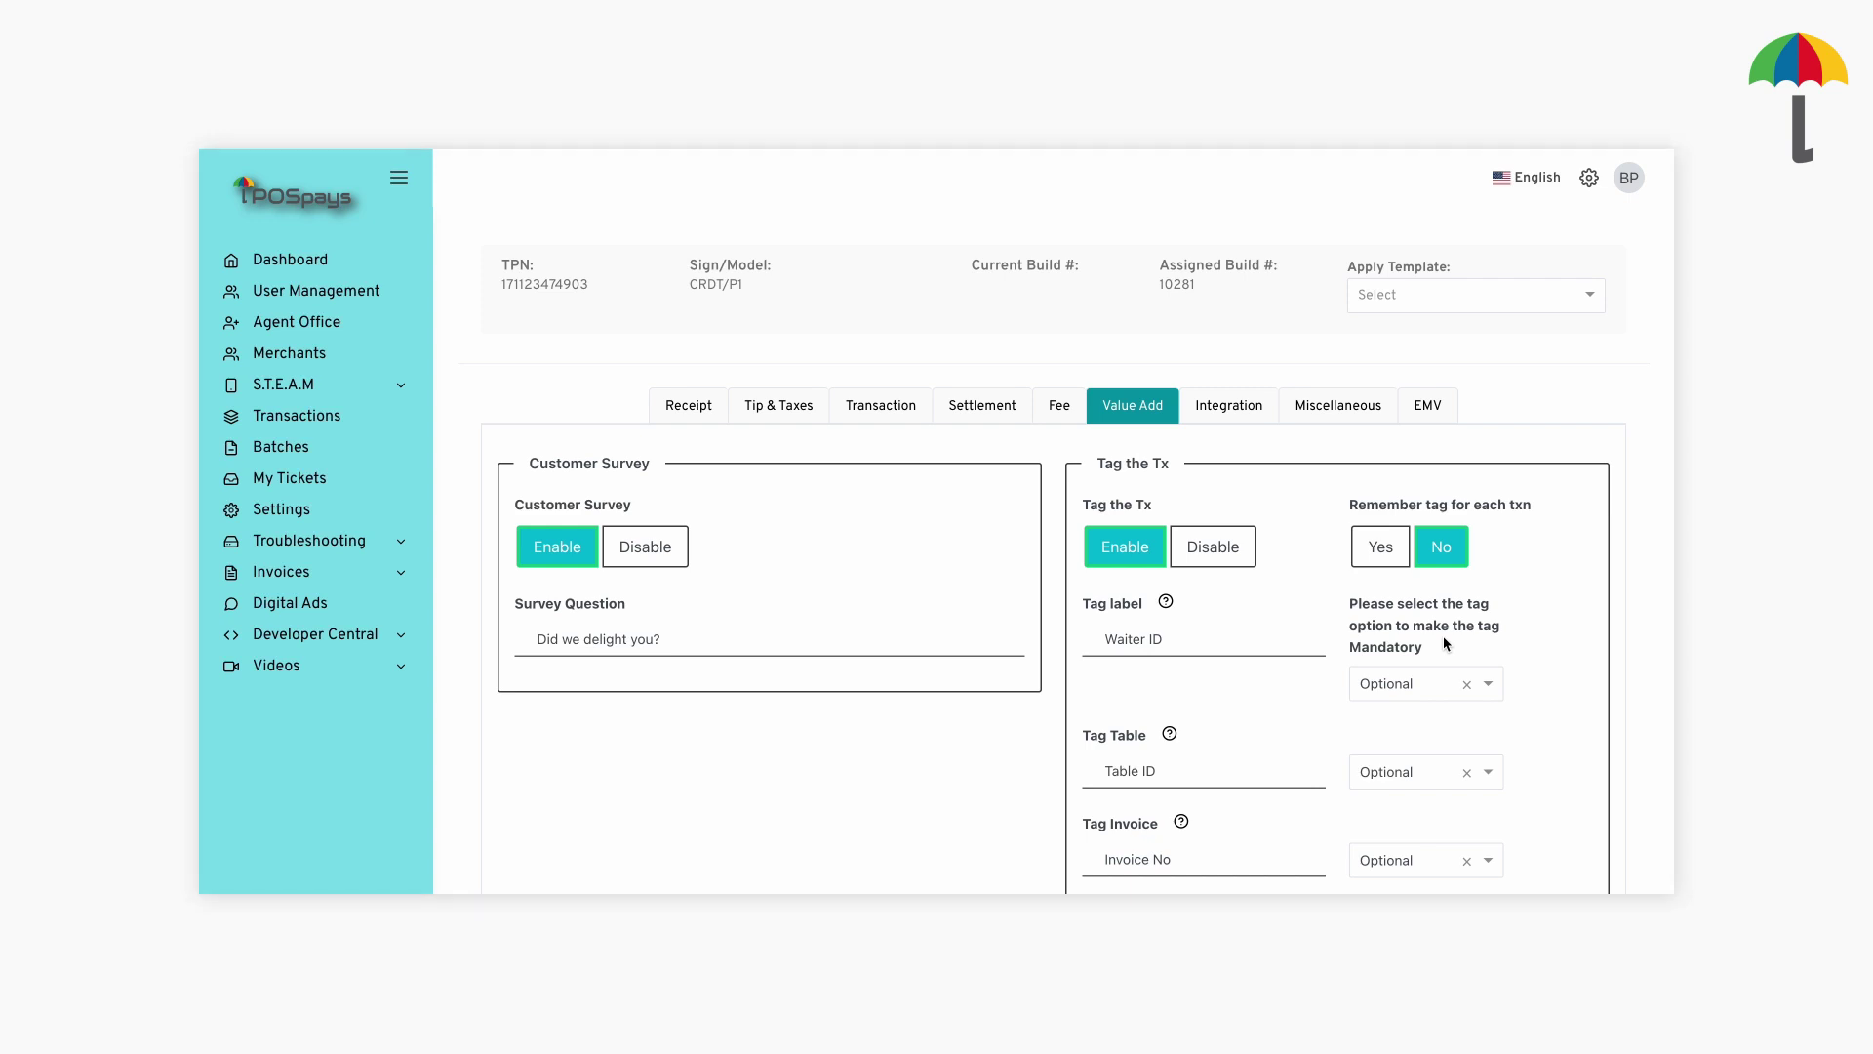
left_click(1429, 682)
left_click(1410, 758)
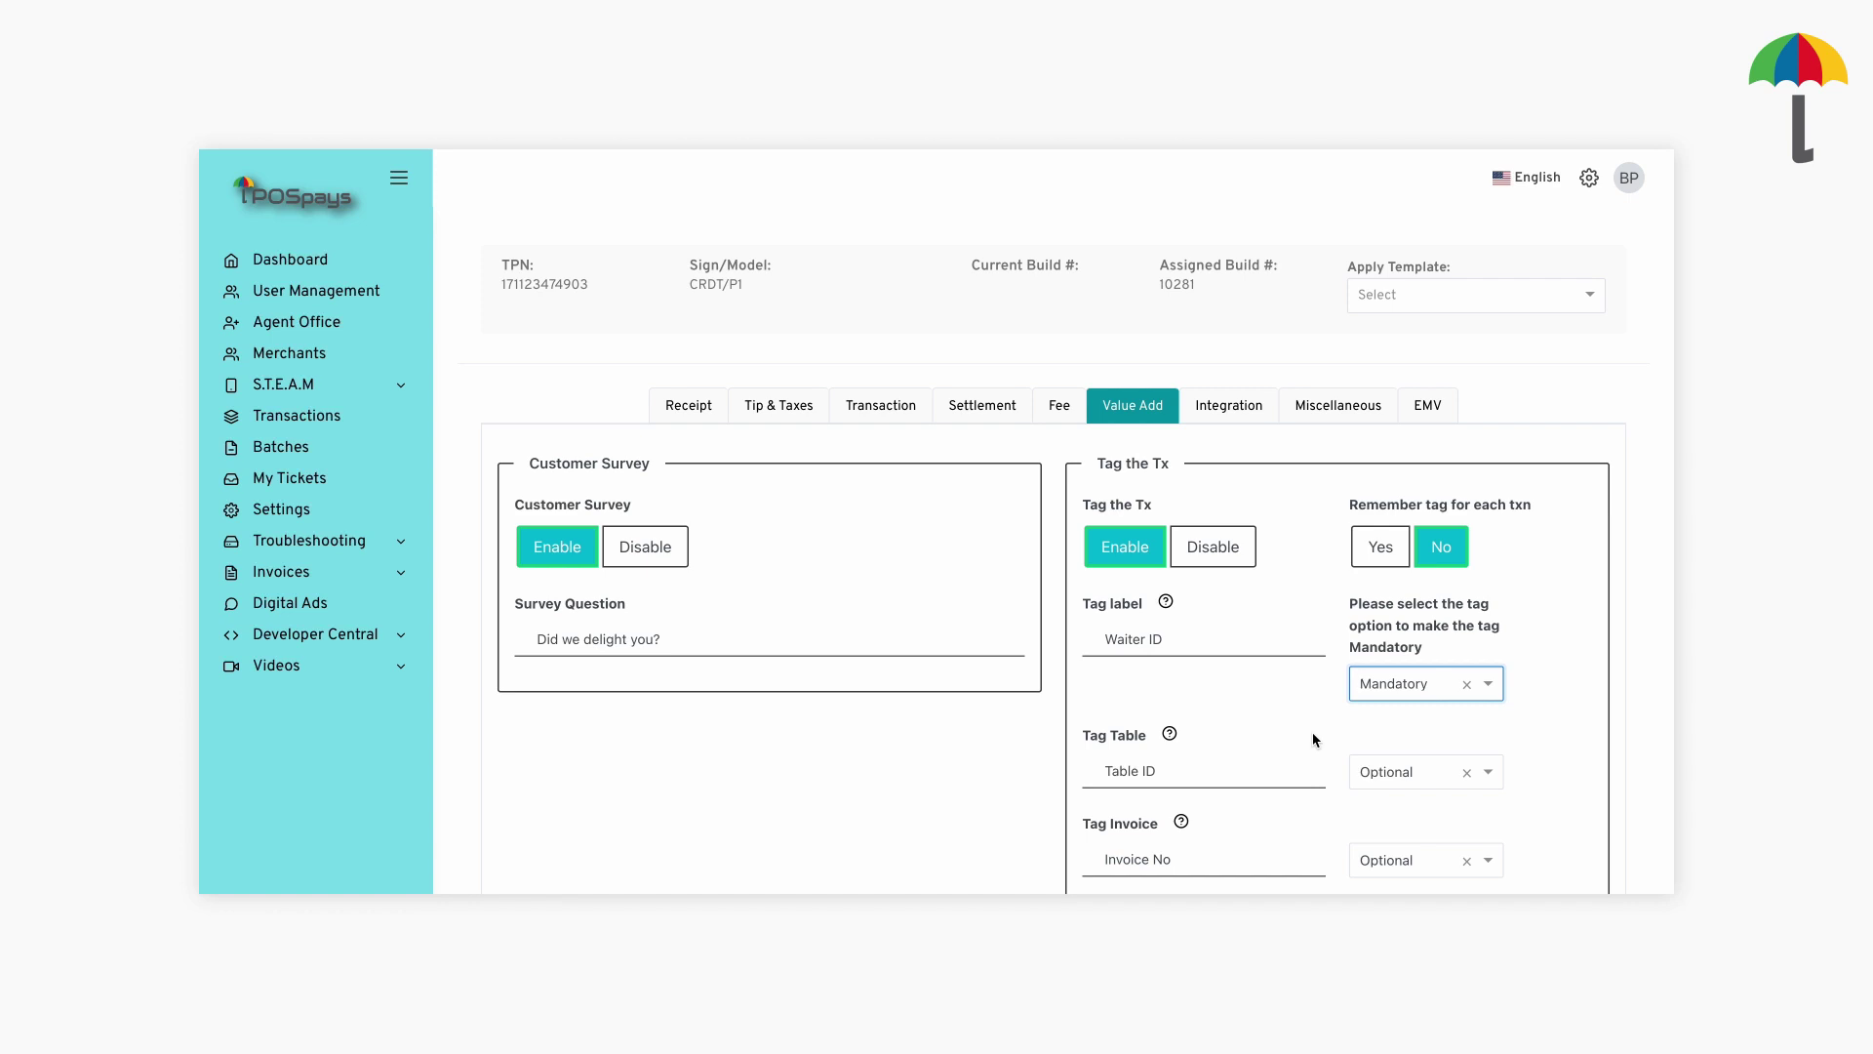
scroll(1338, 744, "down", 1)
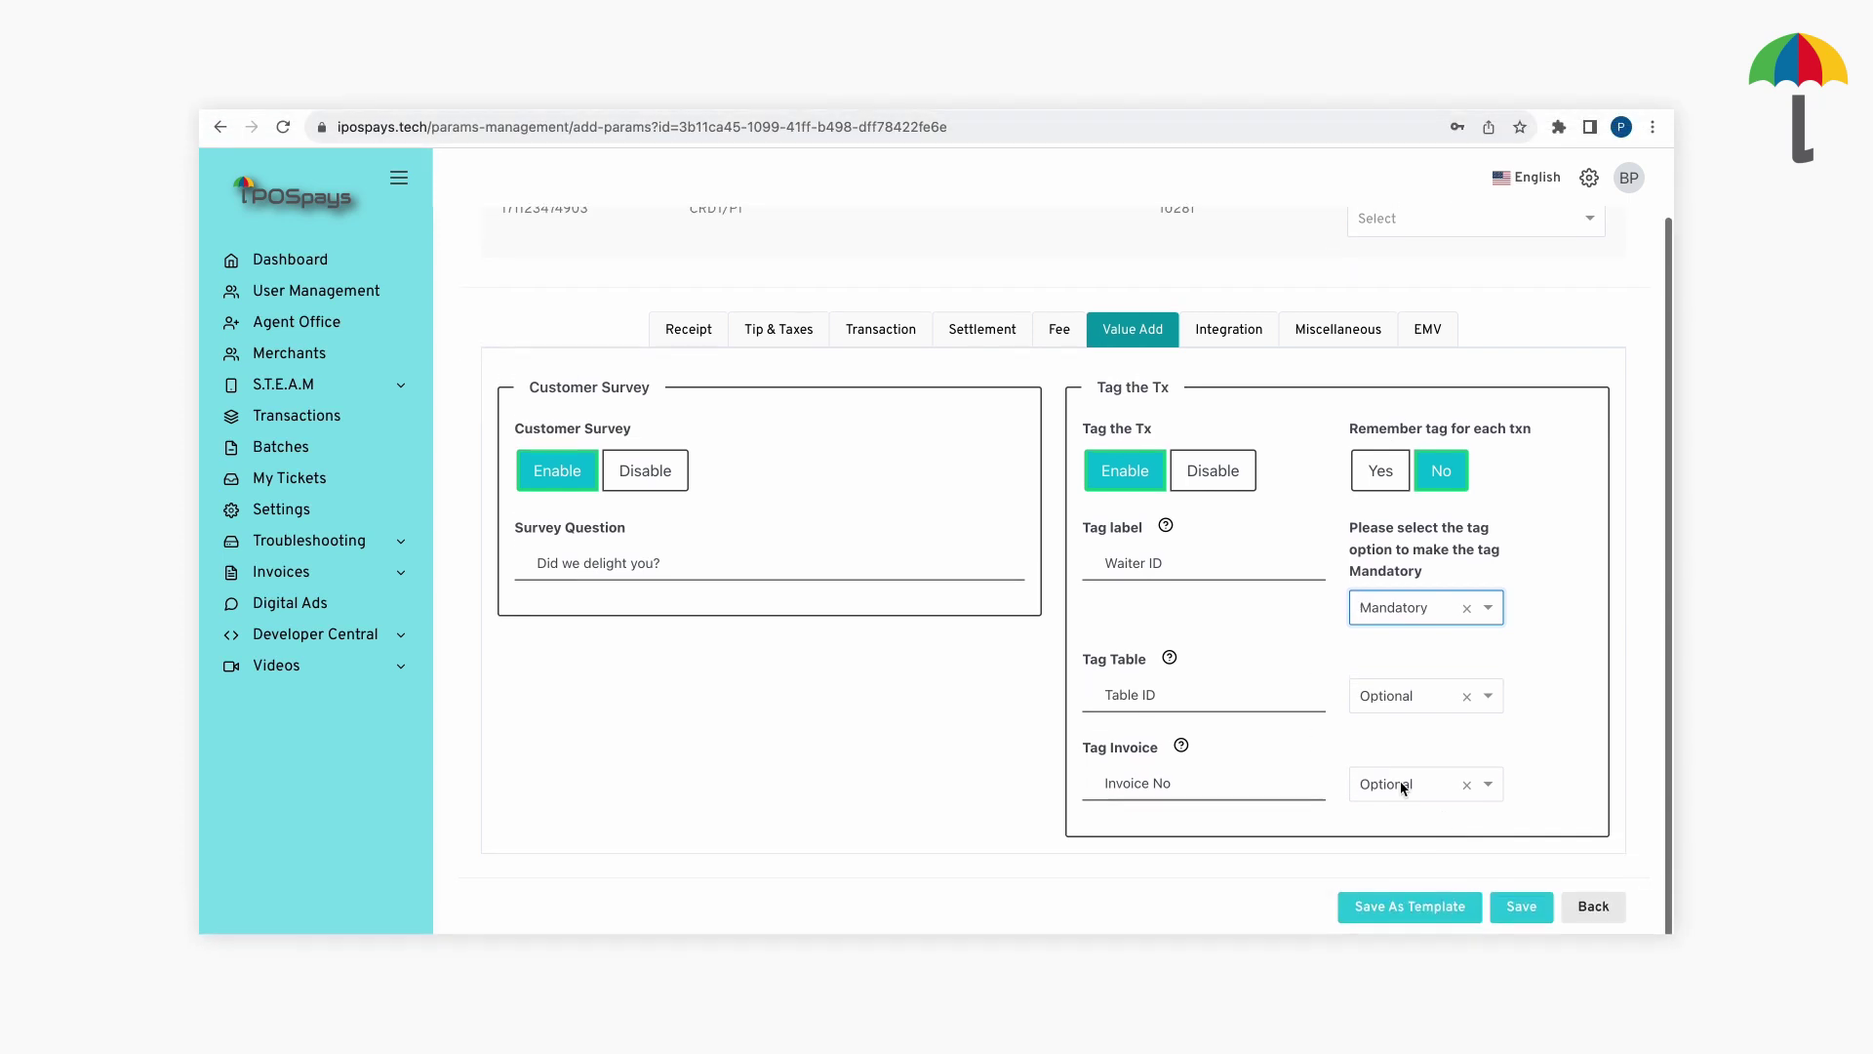
left_click(1520, 912)
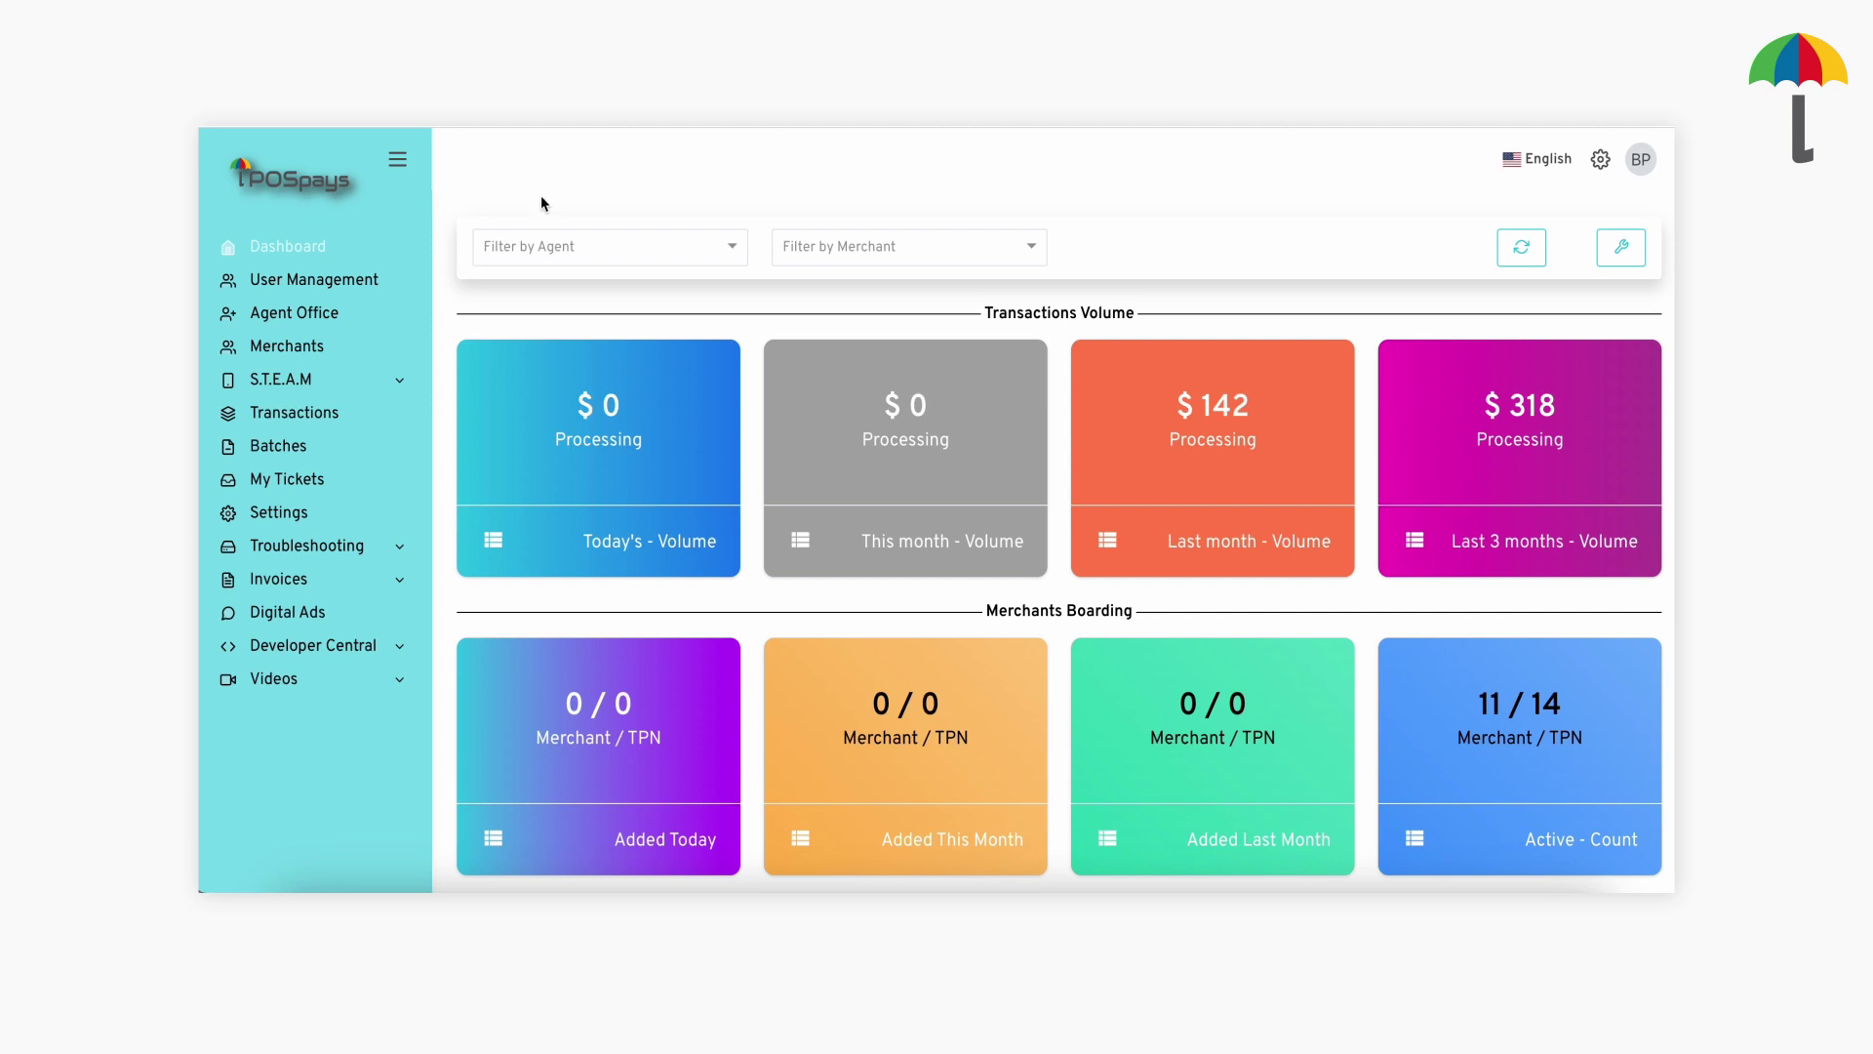
Search merchants for 'high' and log in as the Highway Cafe merchant.
left_click(311, 347)
left_click(889, 261)
type("high")
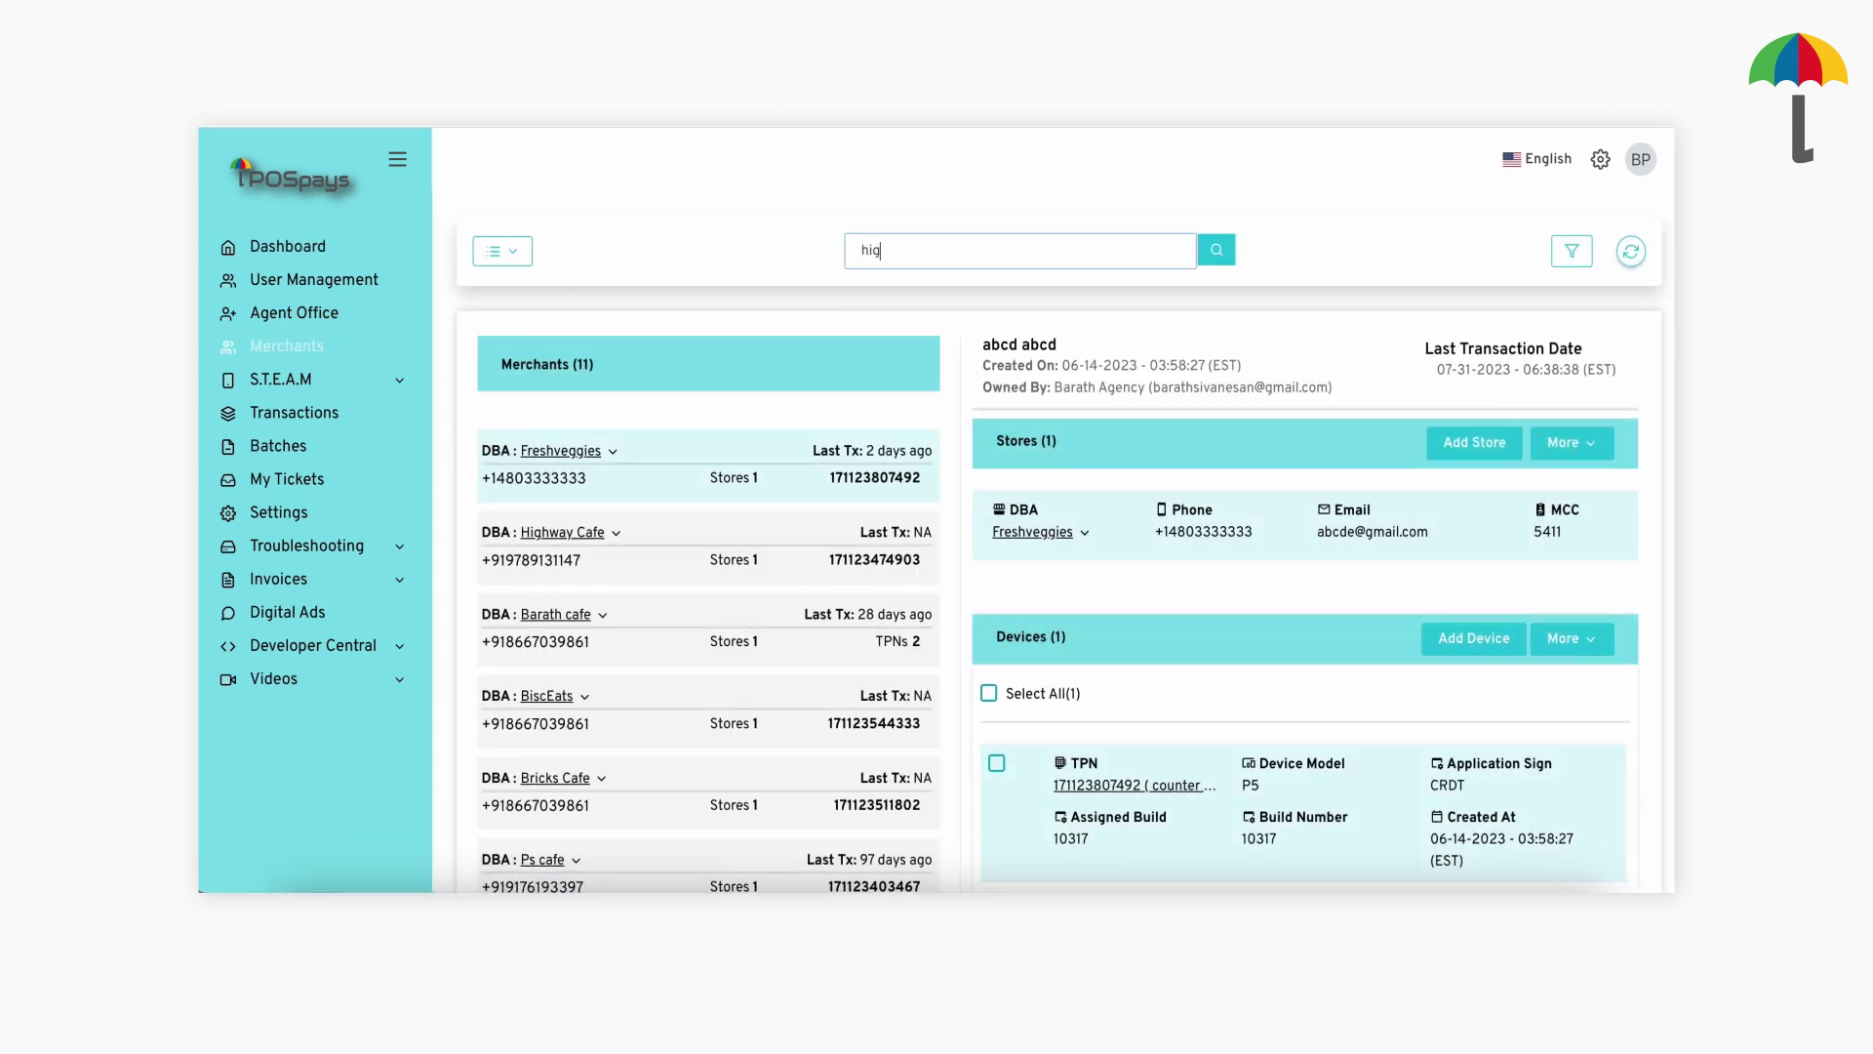
left_click(557, 449)
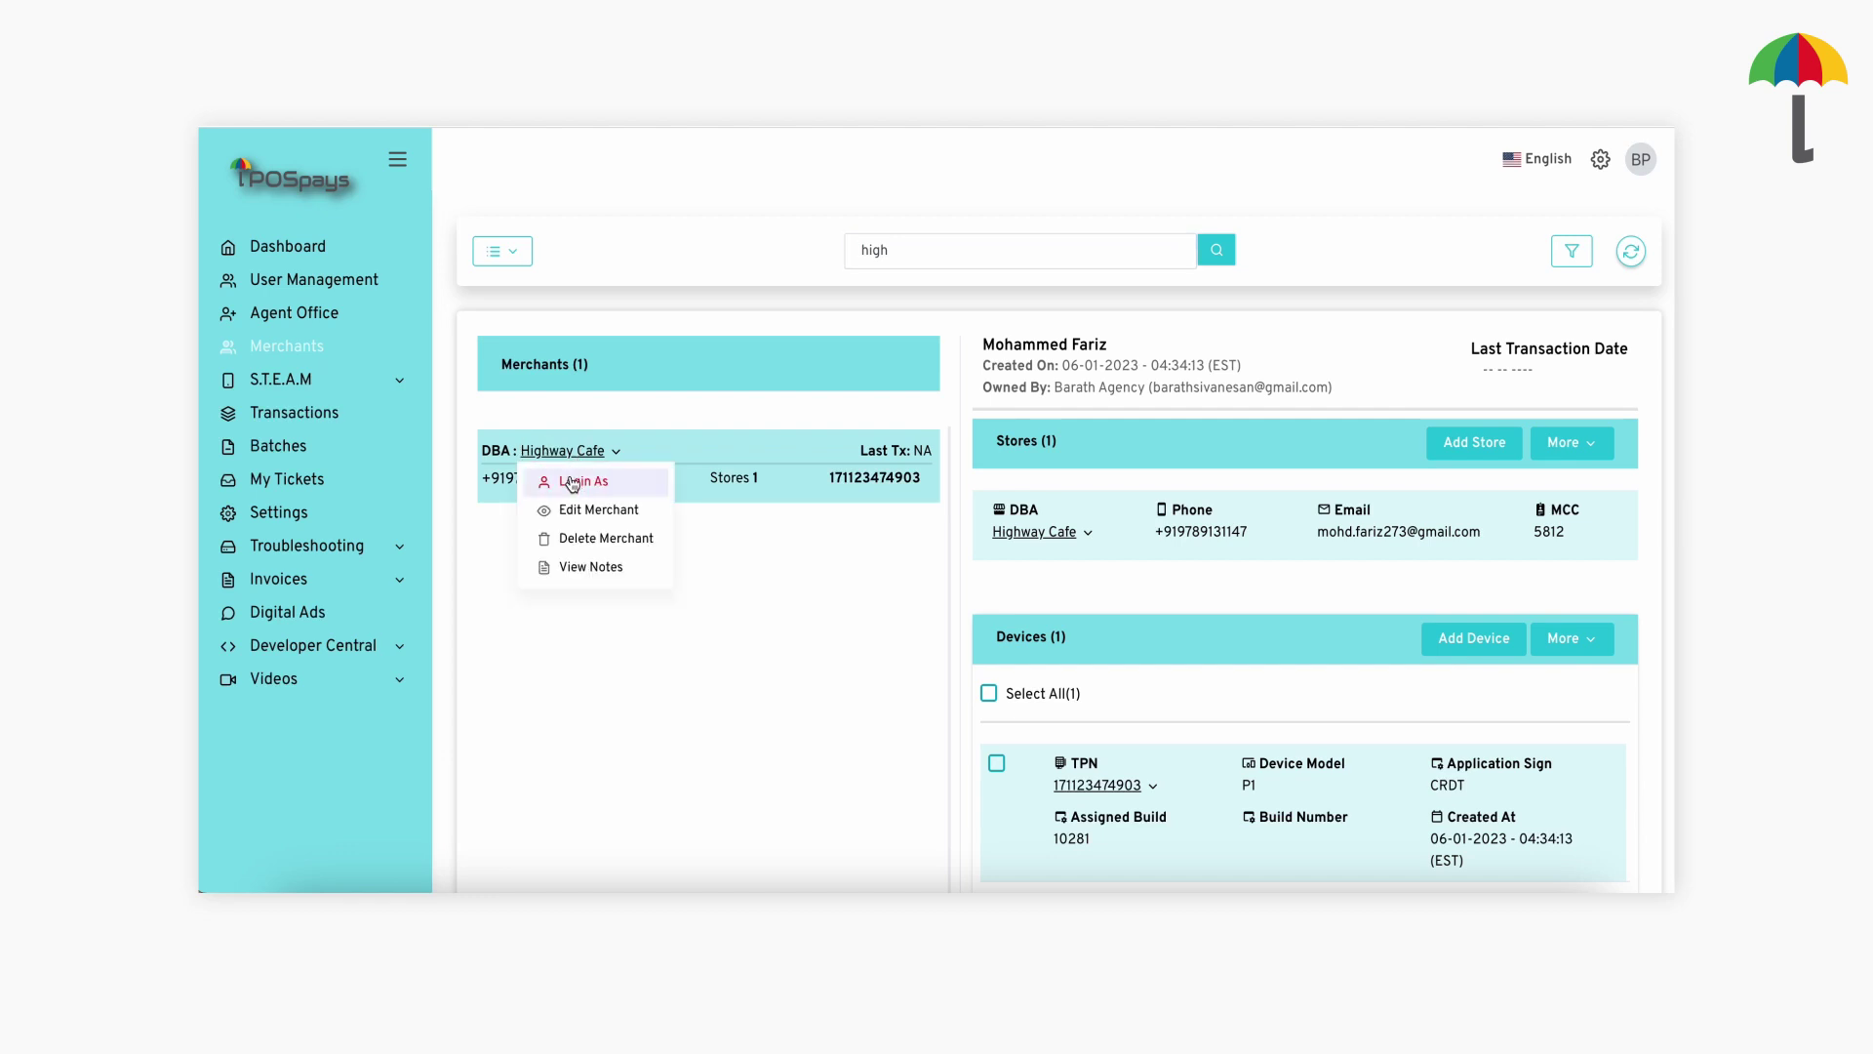
left_click(572, 482)
left_click(1122, 582)
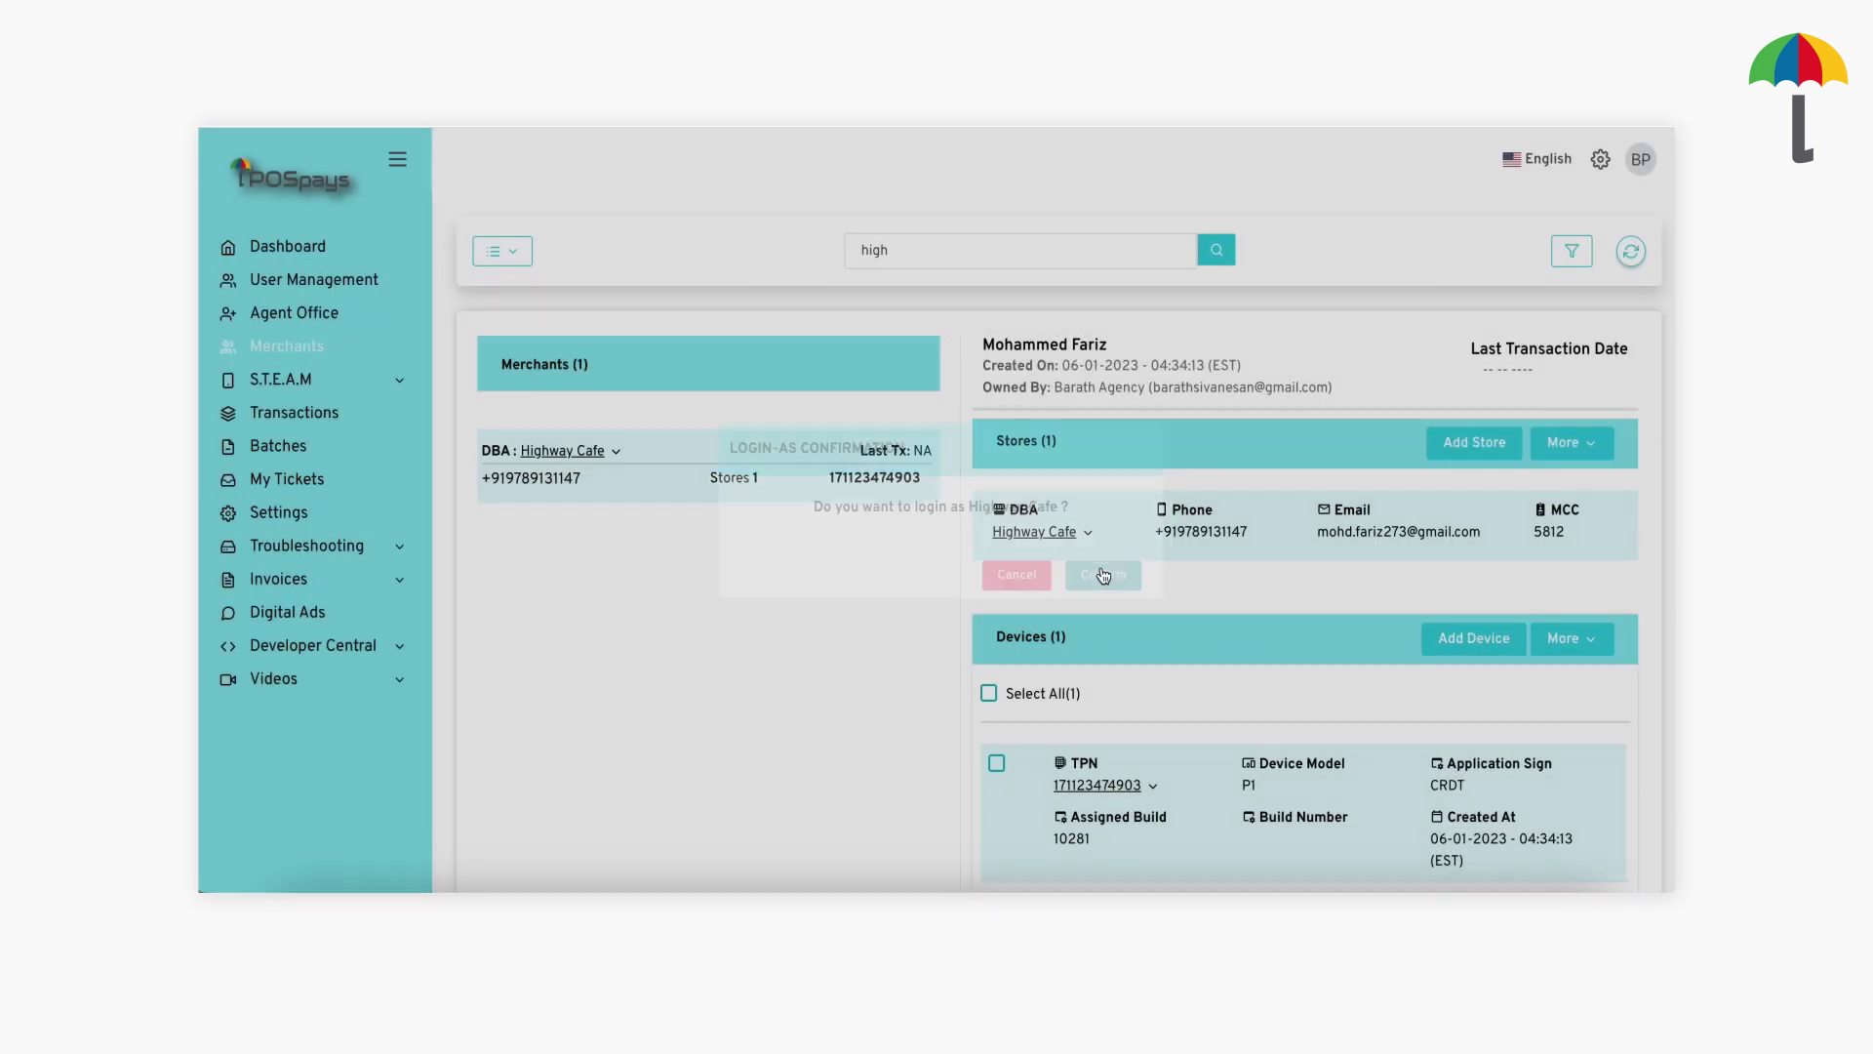
In the merchant's Reports settings, check Waiter ID as the tip report tag label.
left_click(274, 513)
scroll(806, 579, "down", 4)
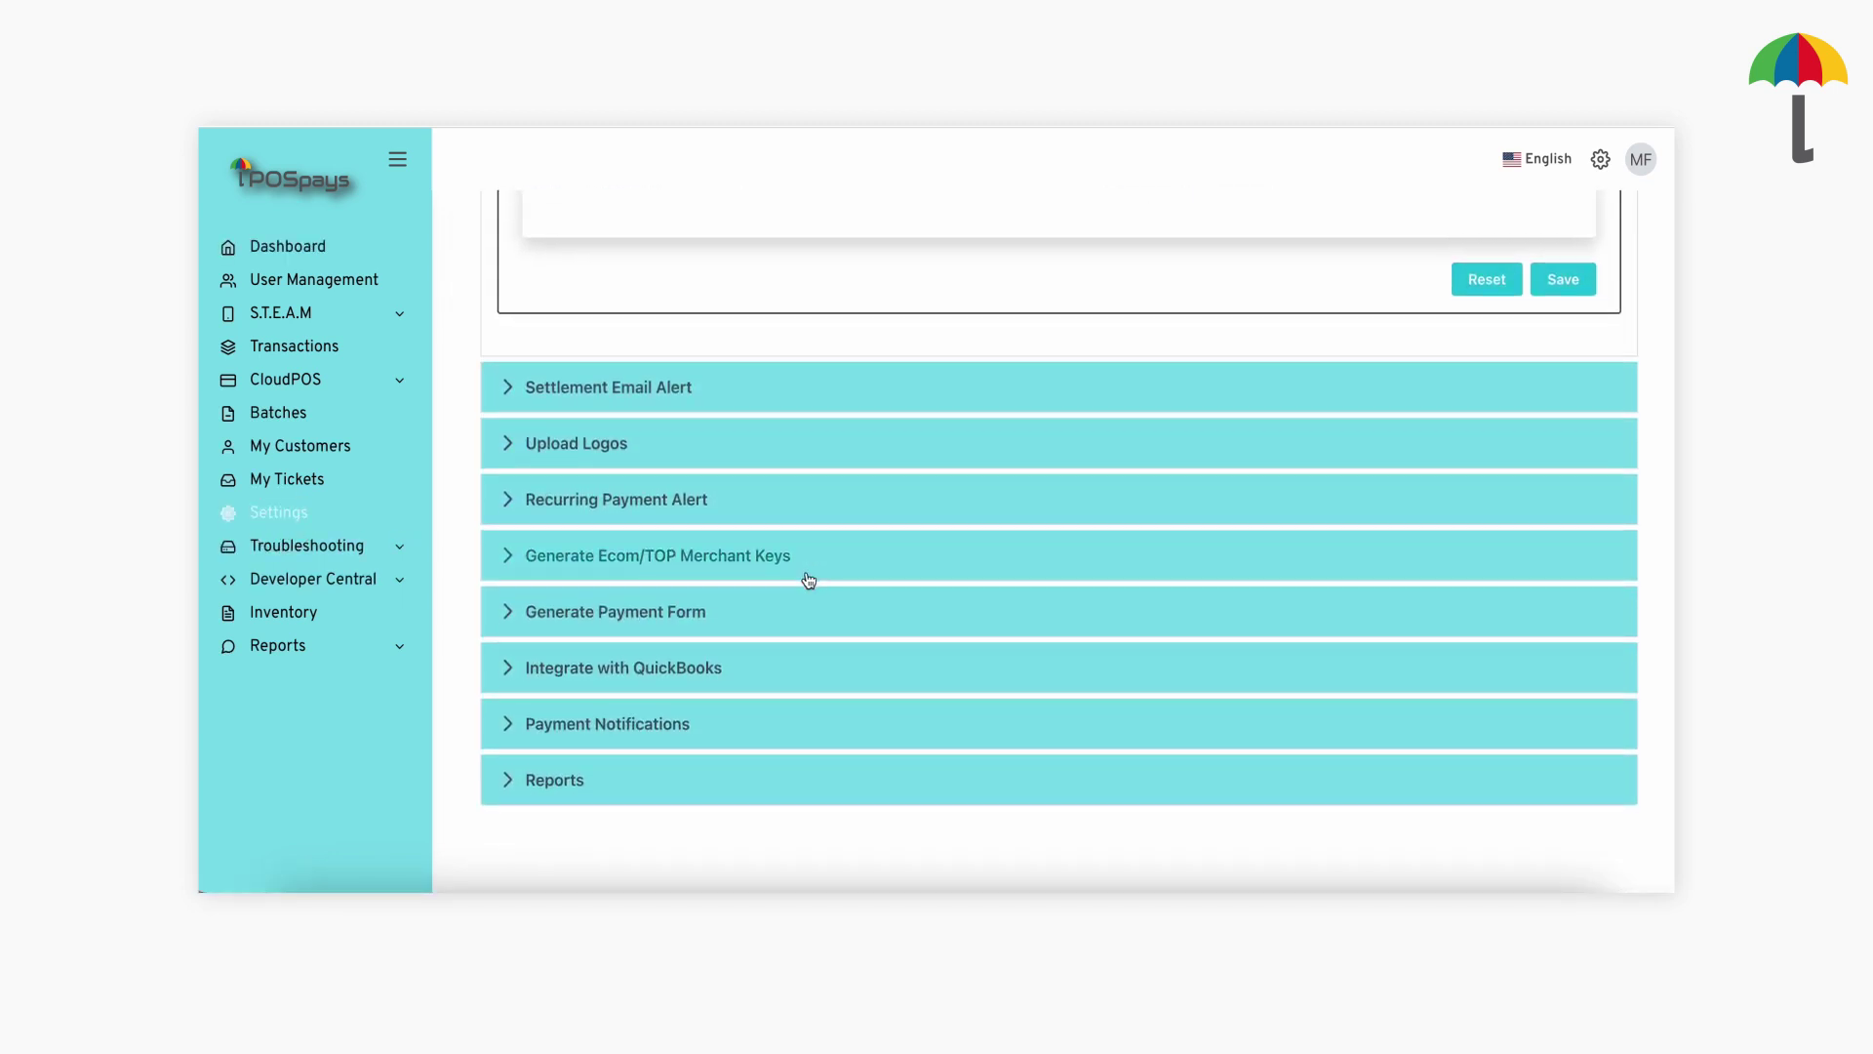
left_click(548, 793)
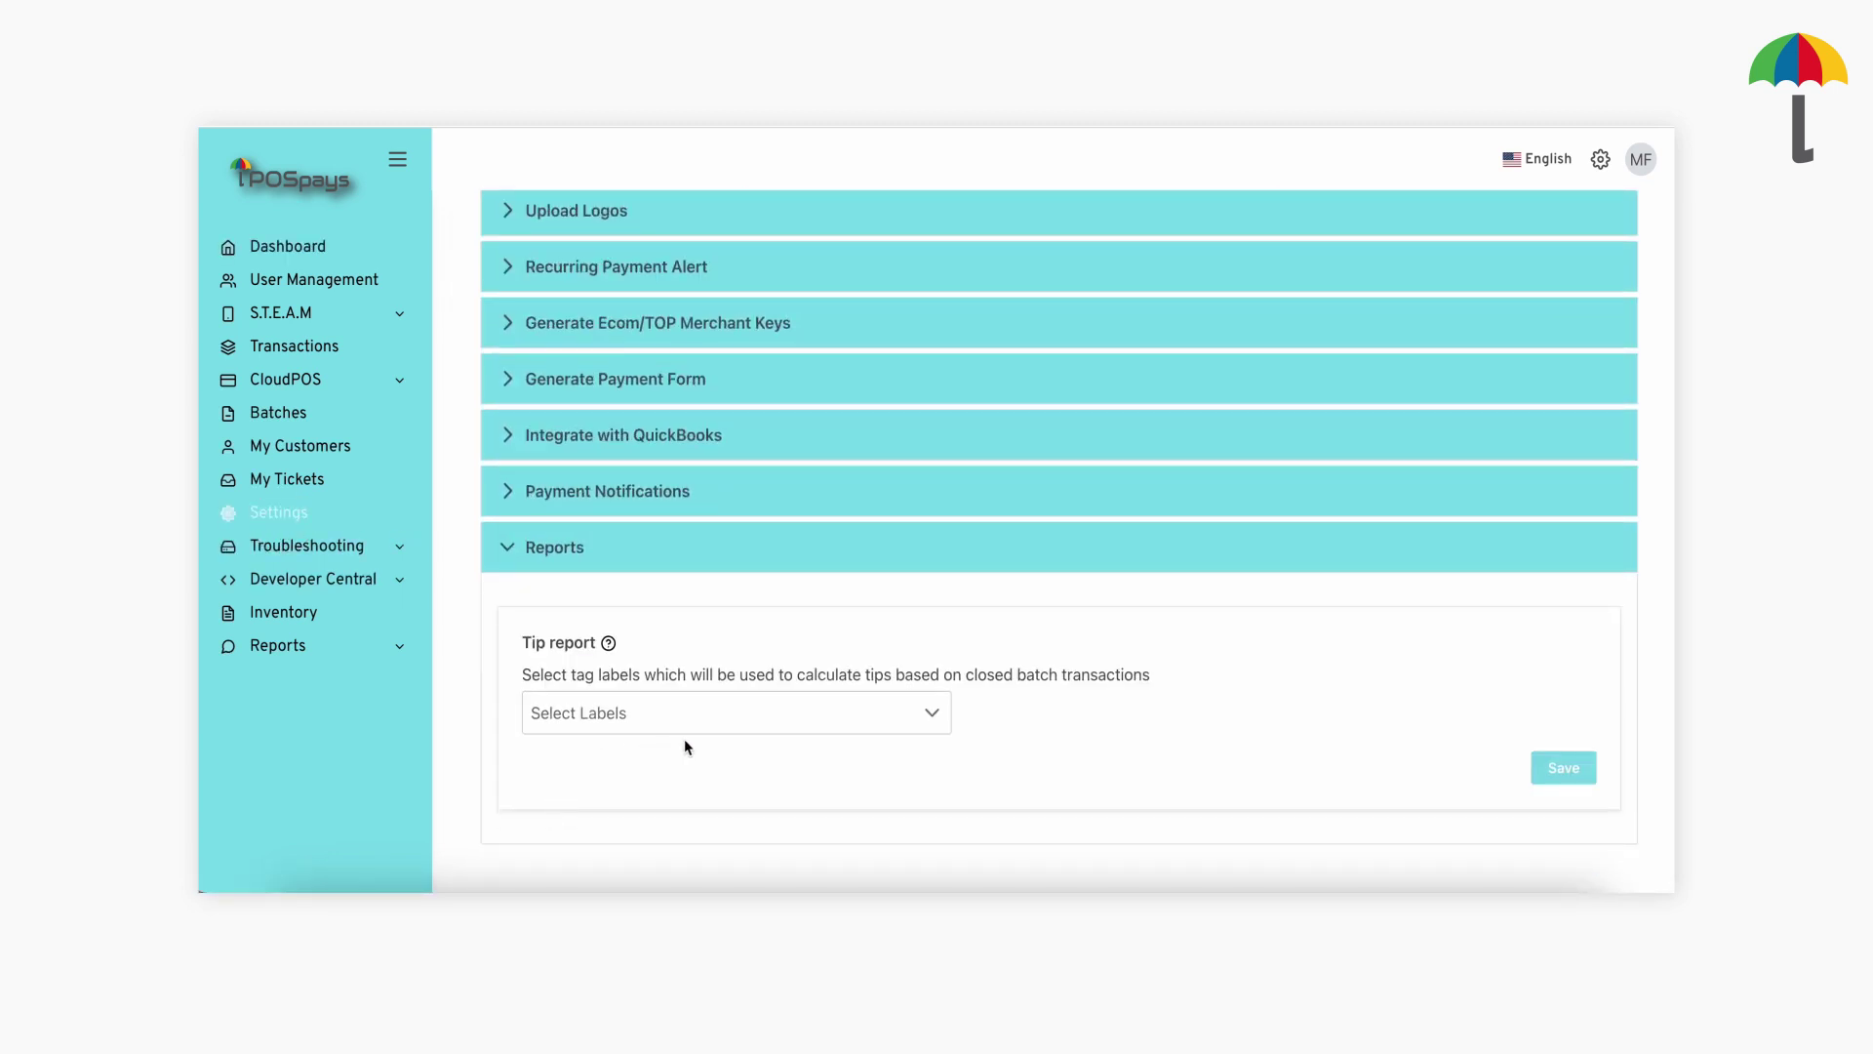
left_click(865, 718)
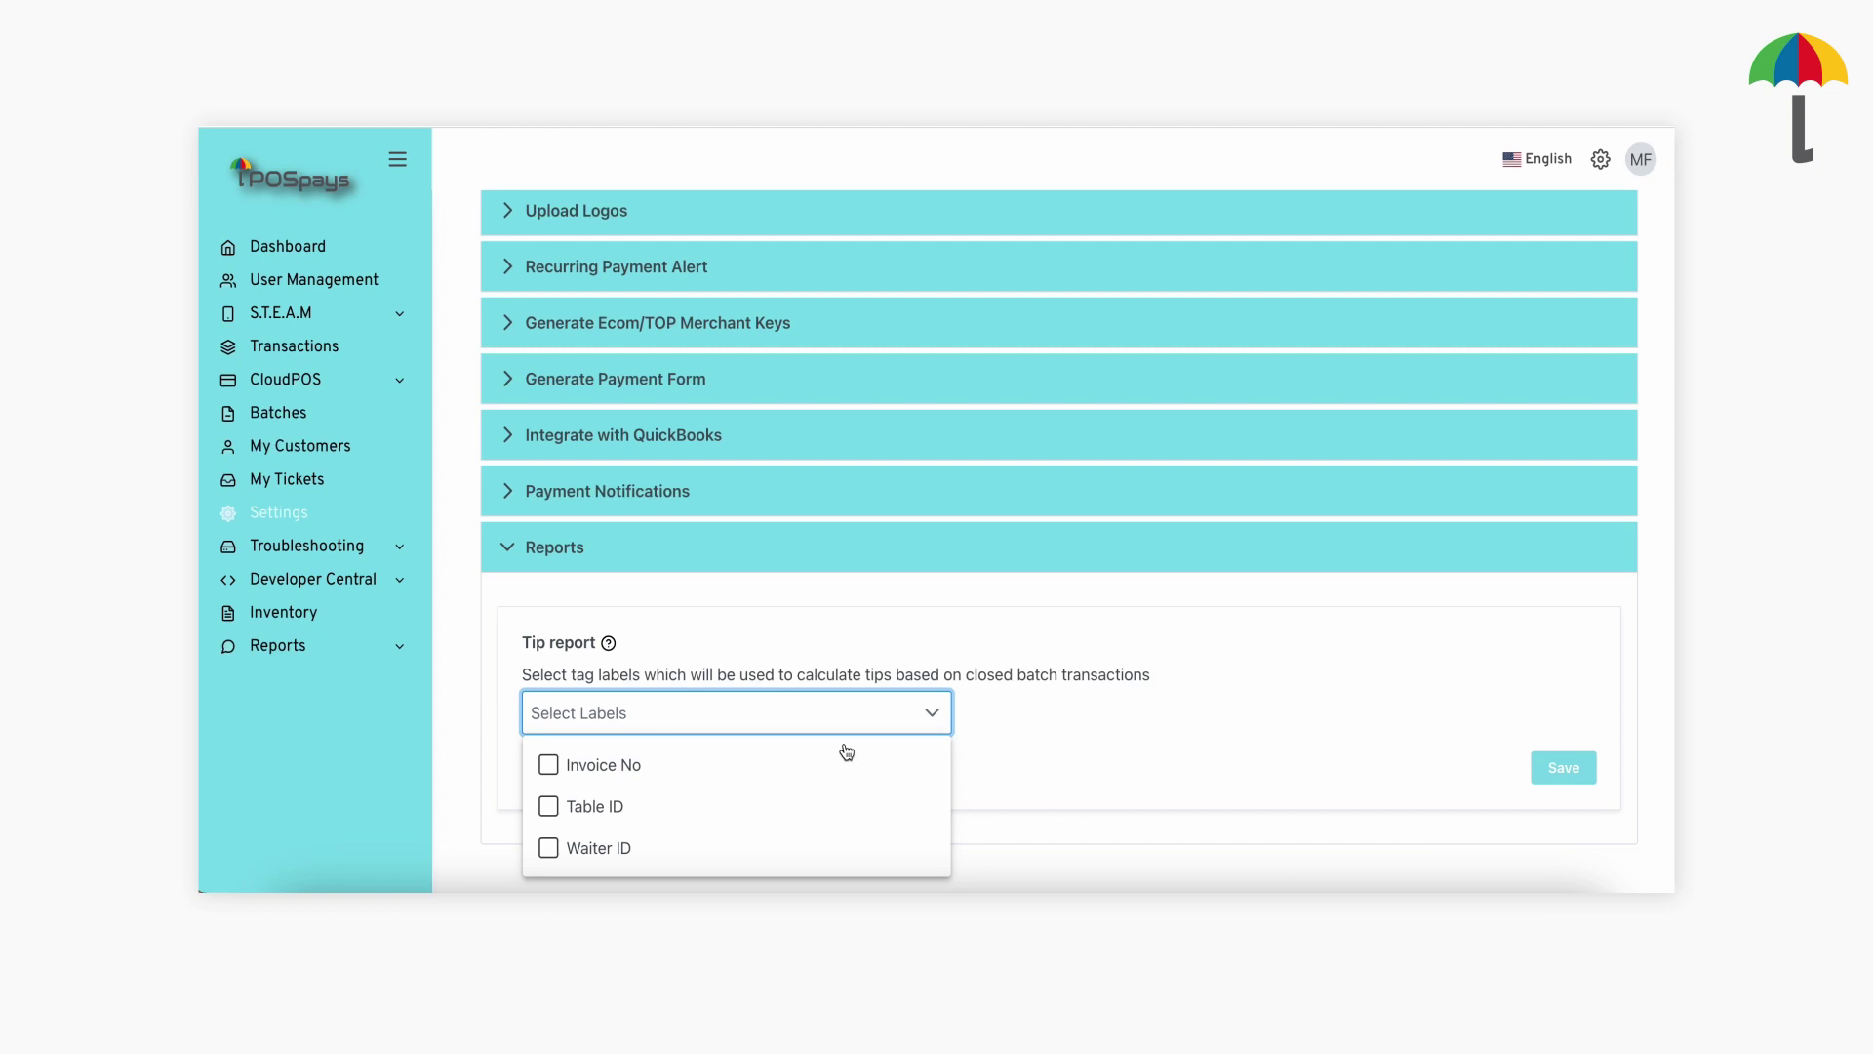
left_click(548, 848)
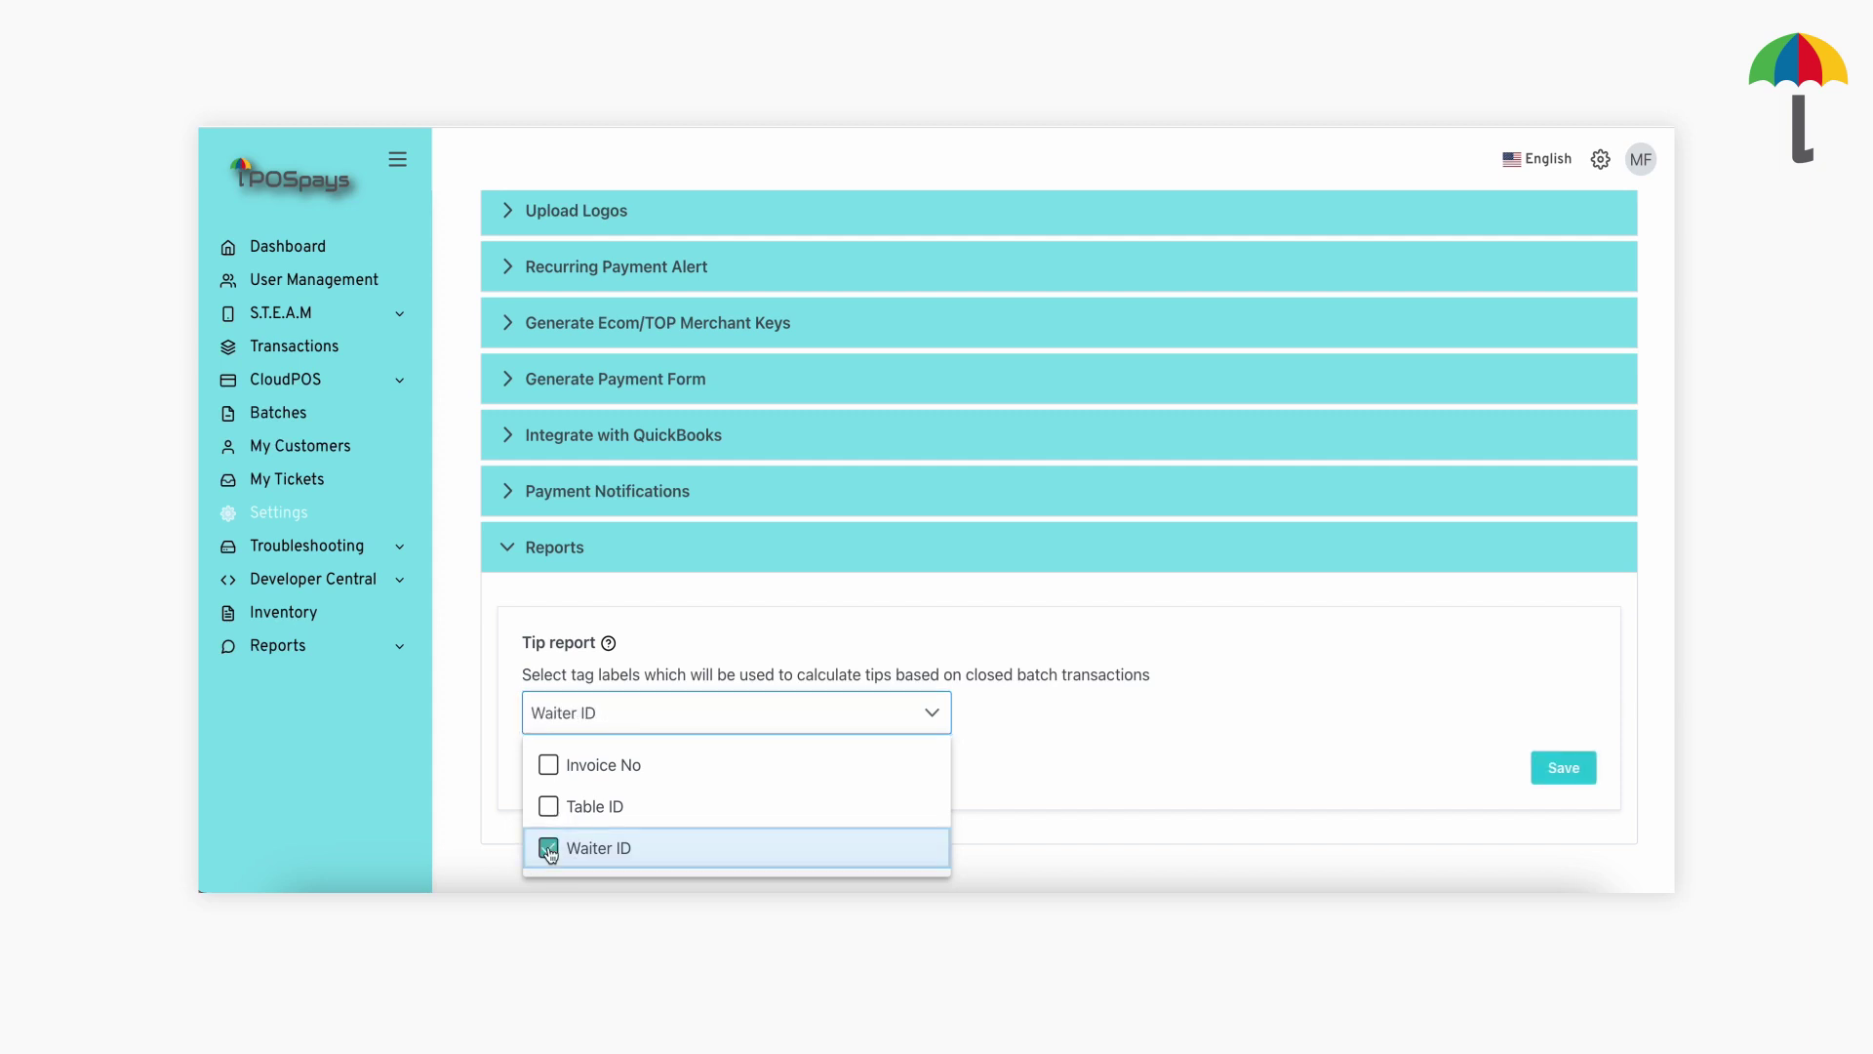
left_click(1362, 763)
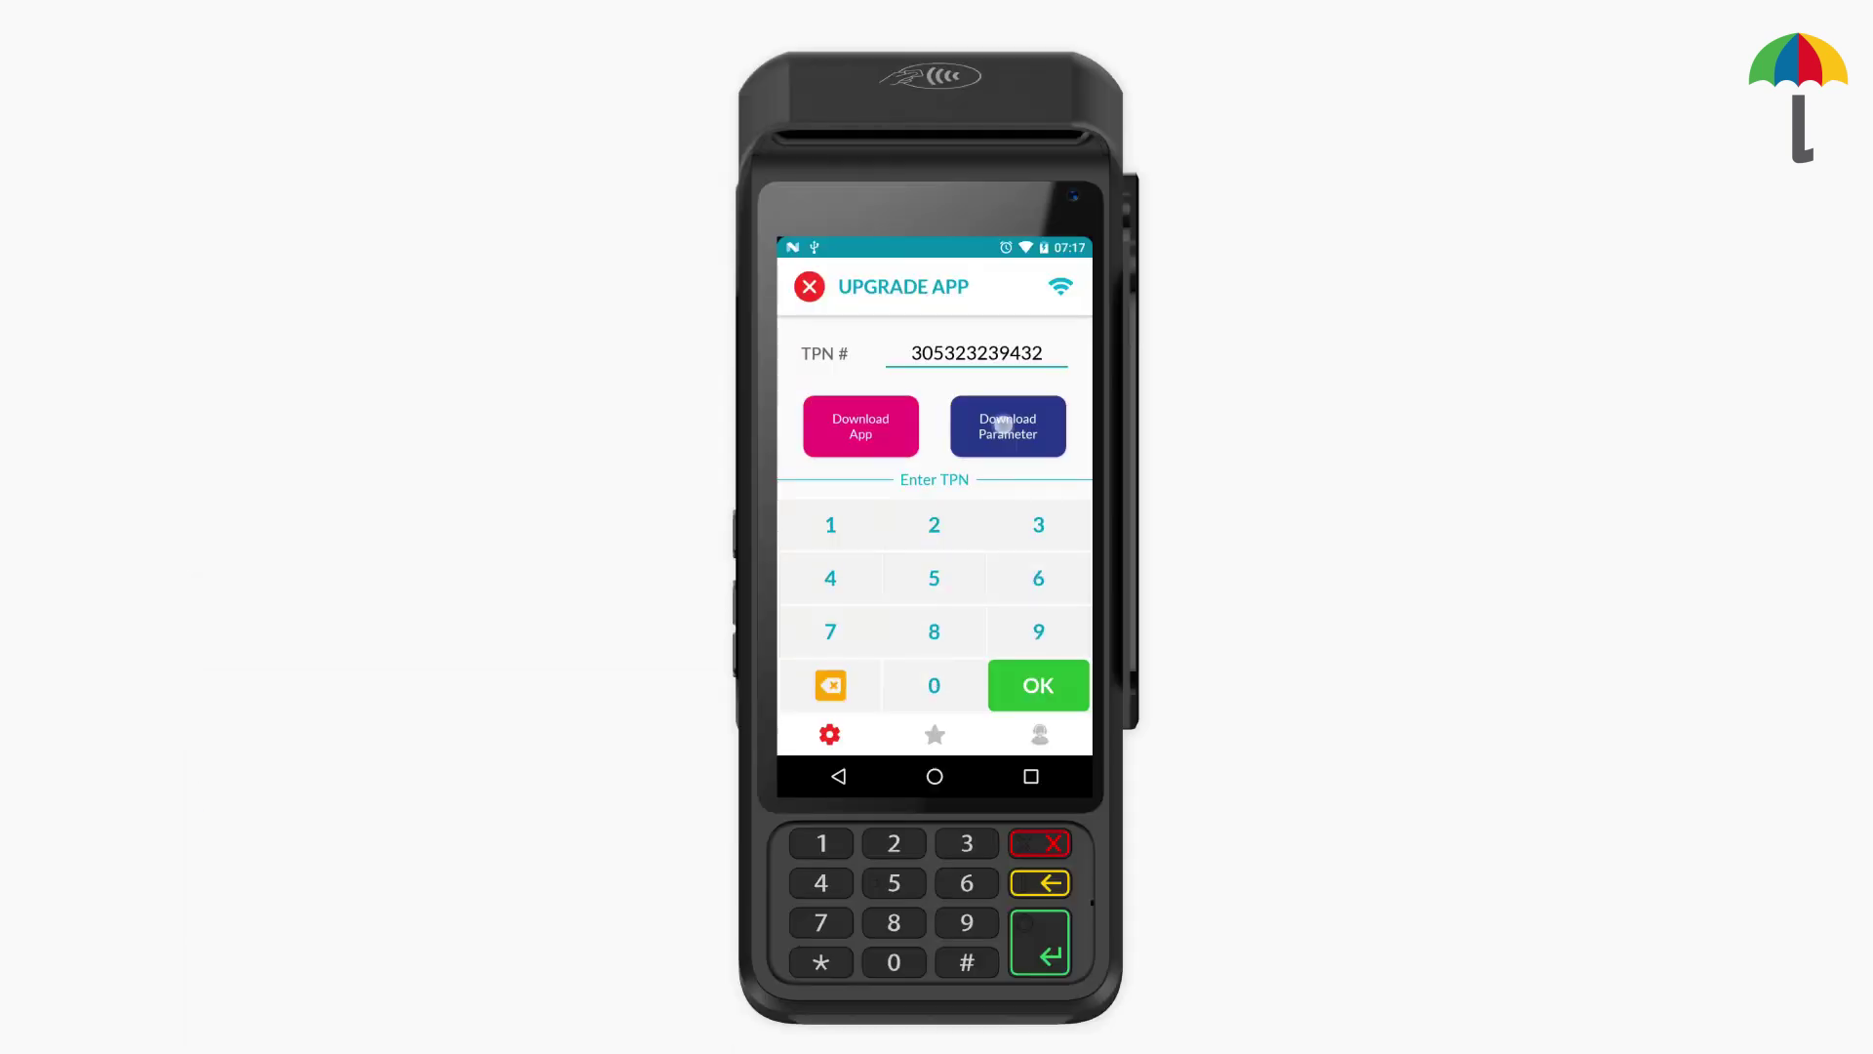
Download the updated parameters to the terminal.
left_click(1003, 424)
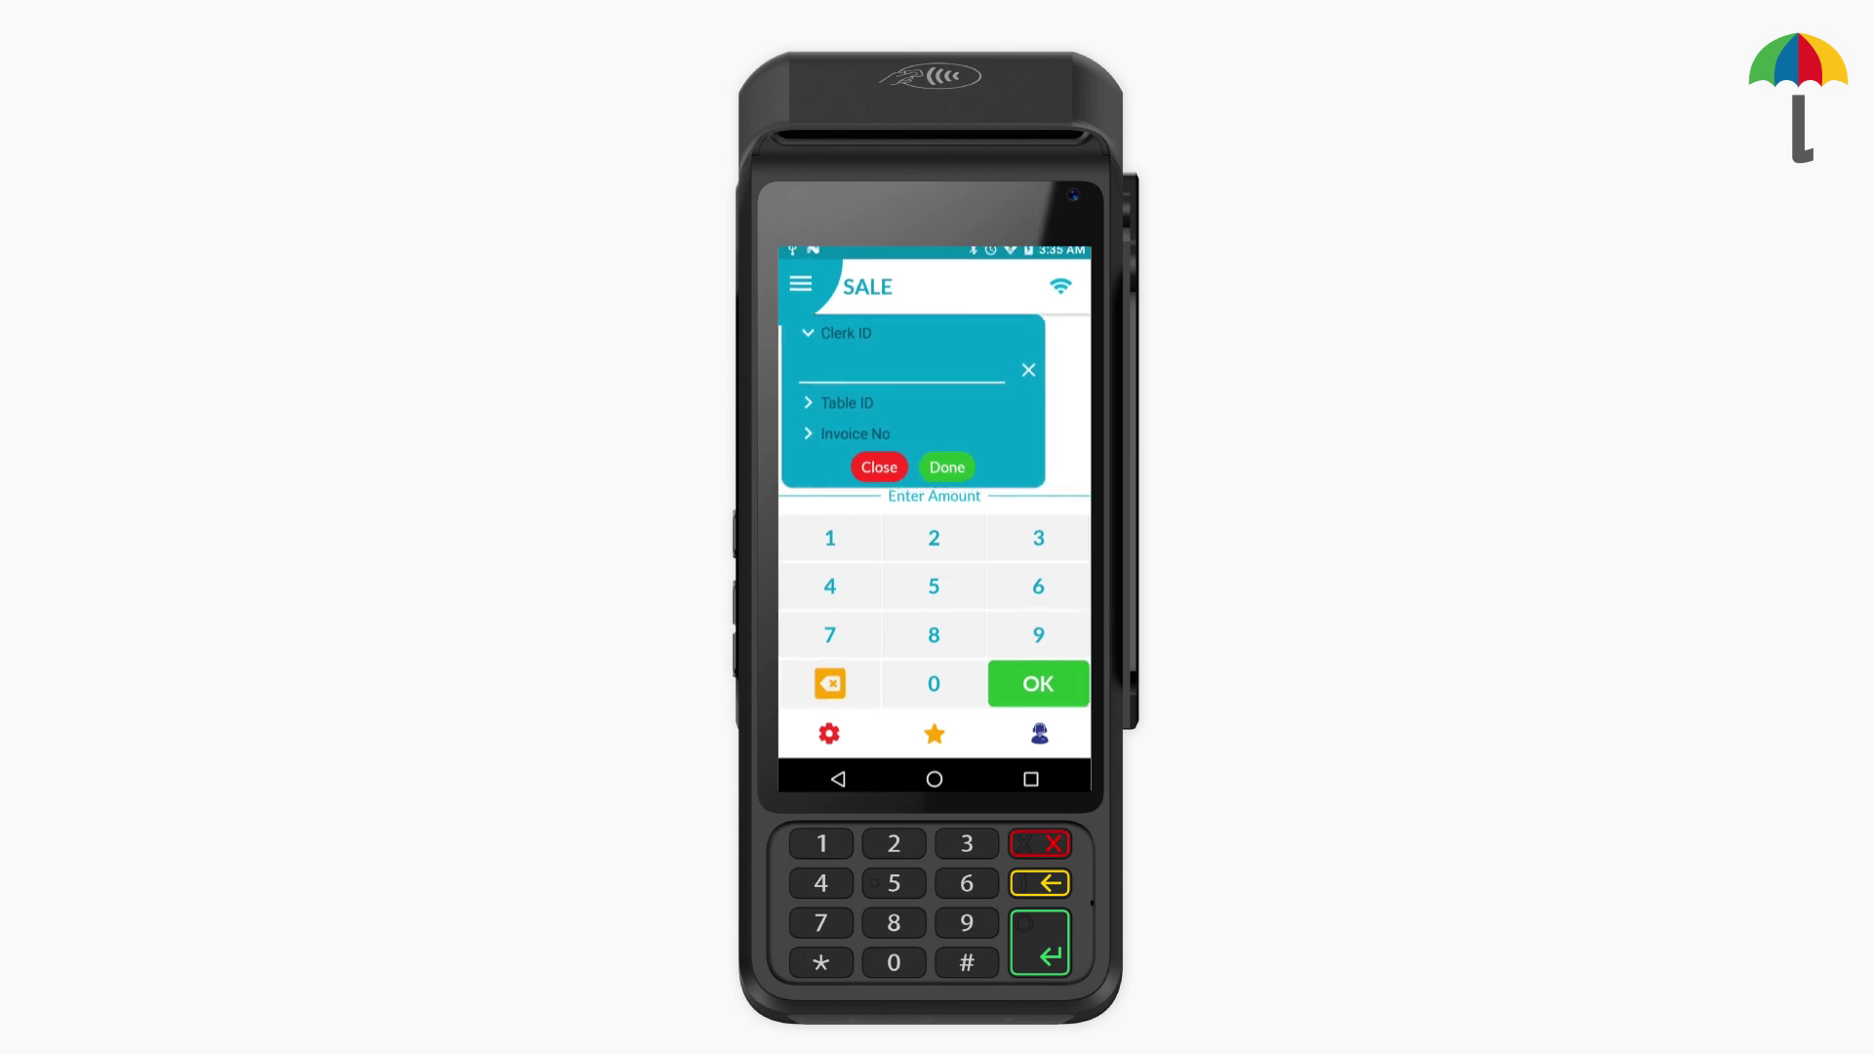
Ring up a $23.00 sale tagged Clerk ID 25 with a 10% tip, paying $25.30.
left_click(934, 536)
left_click(947, 466)
left_click(1038, 683)
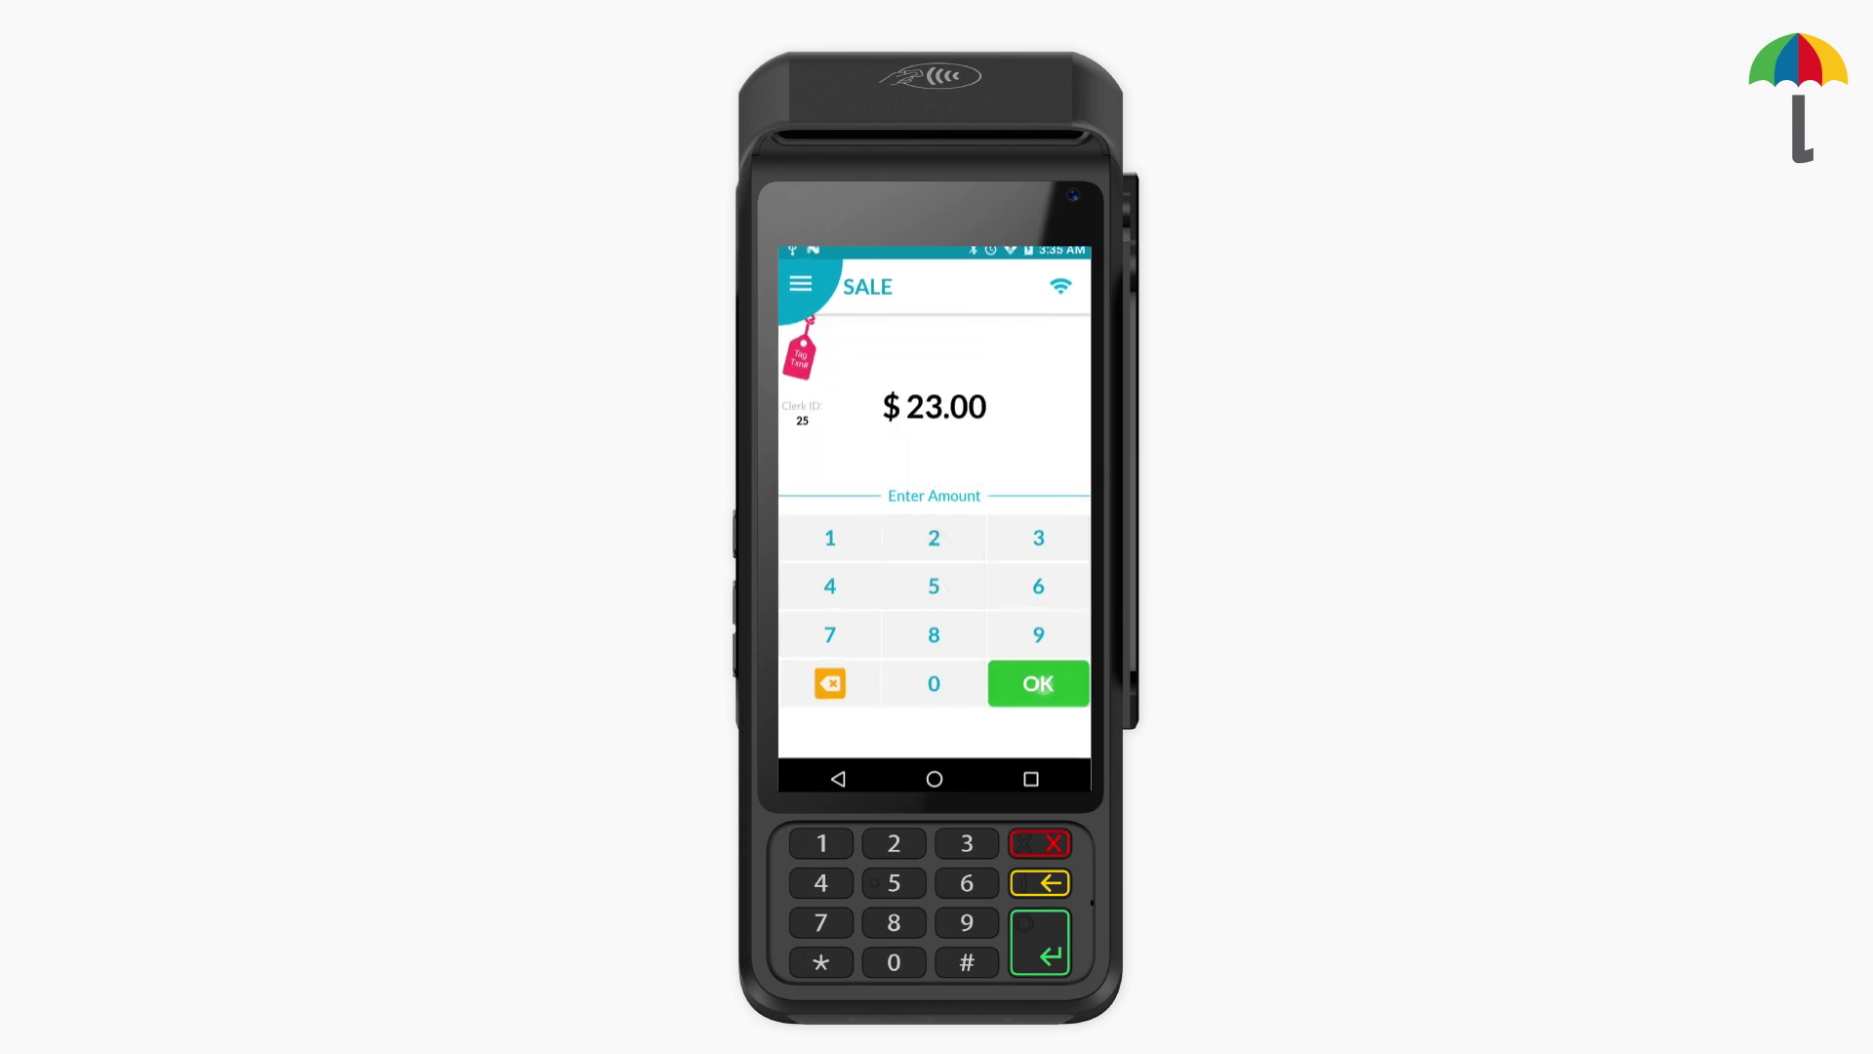
left_click(846, 587)
left_click(1060, 290)
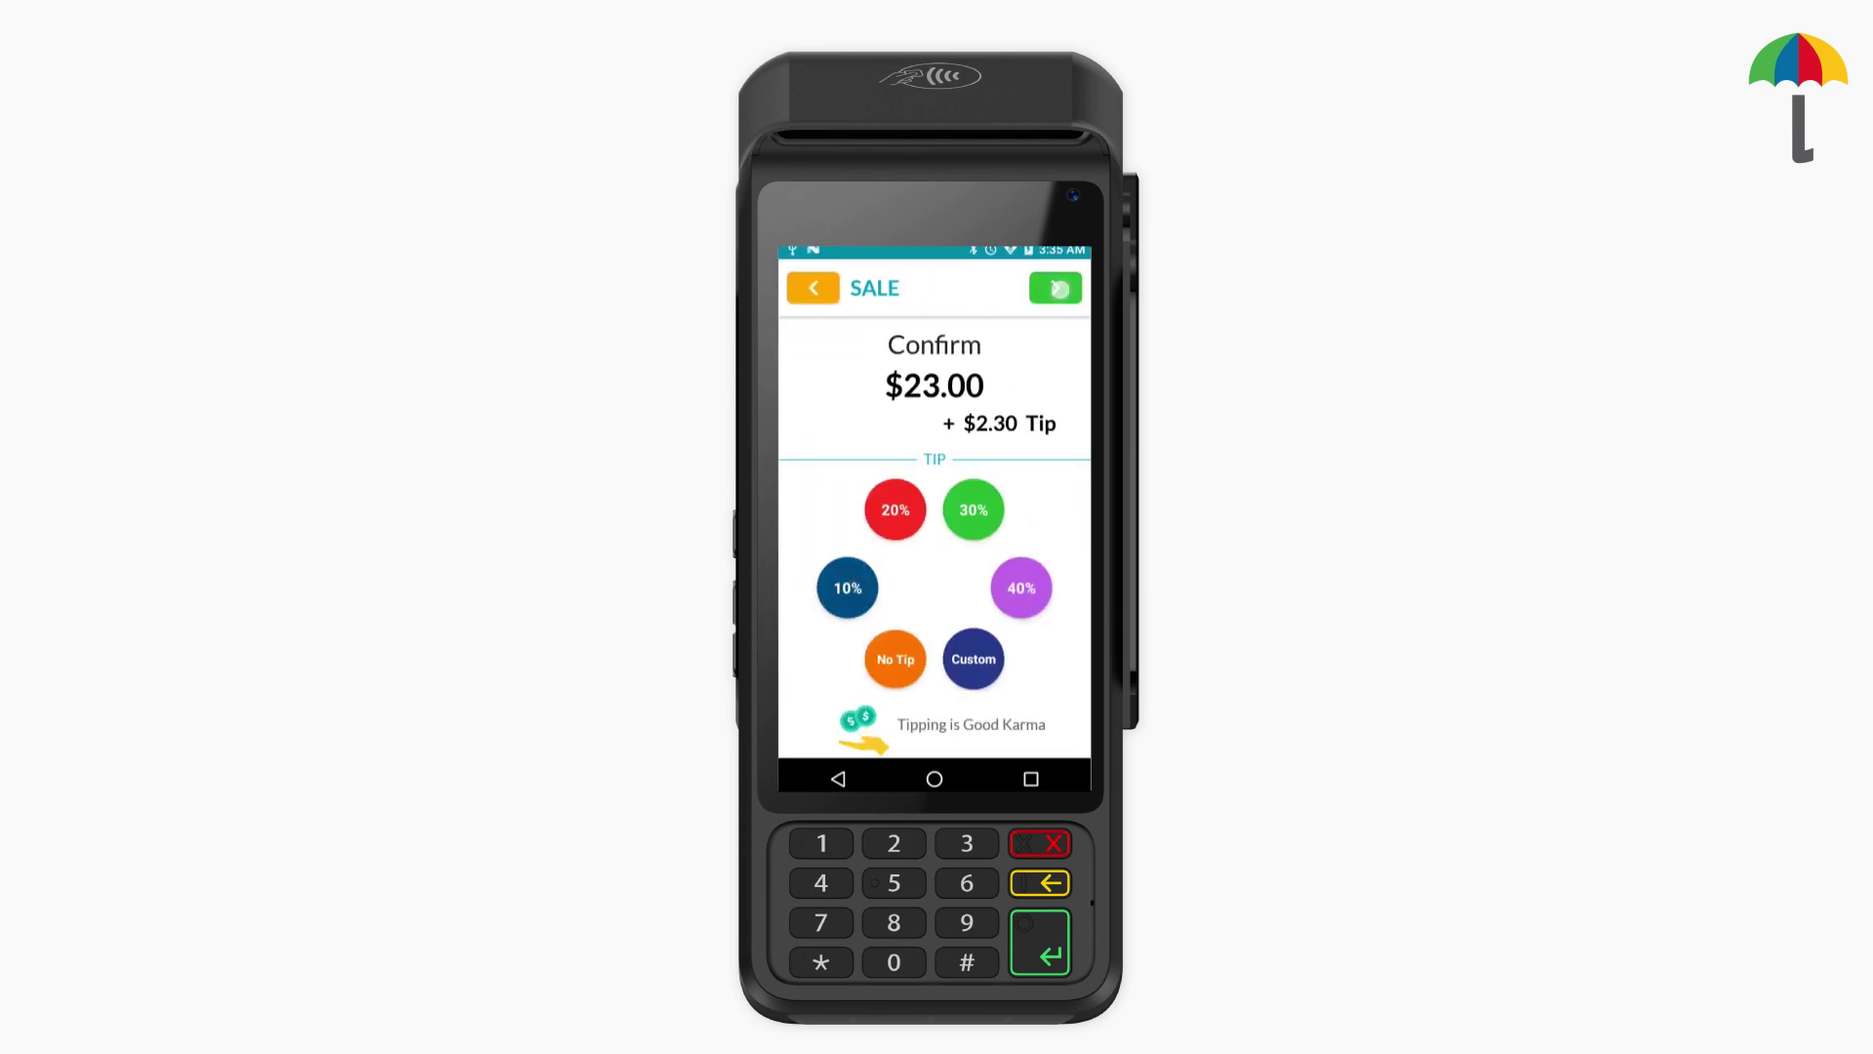
left_click(937, 531)
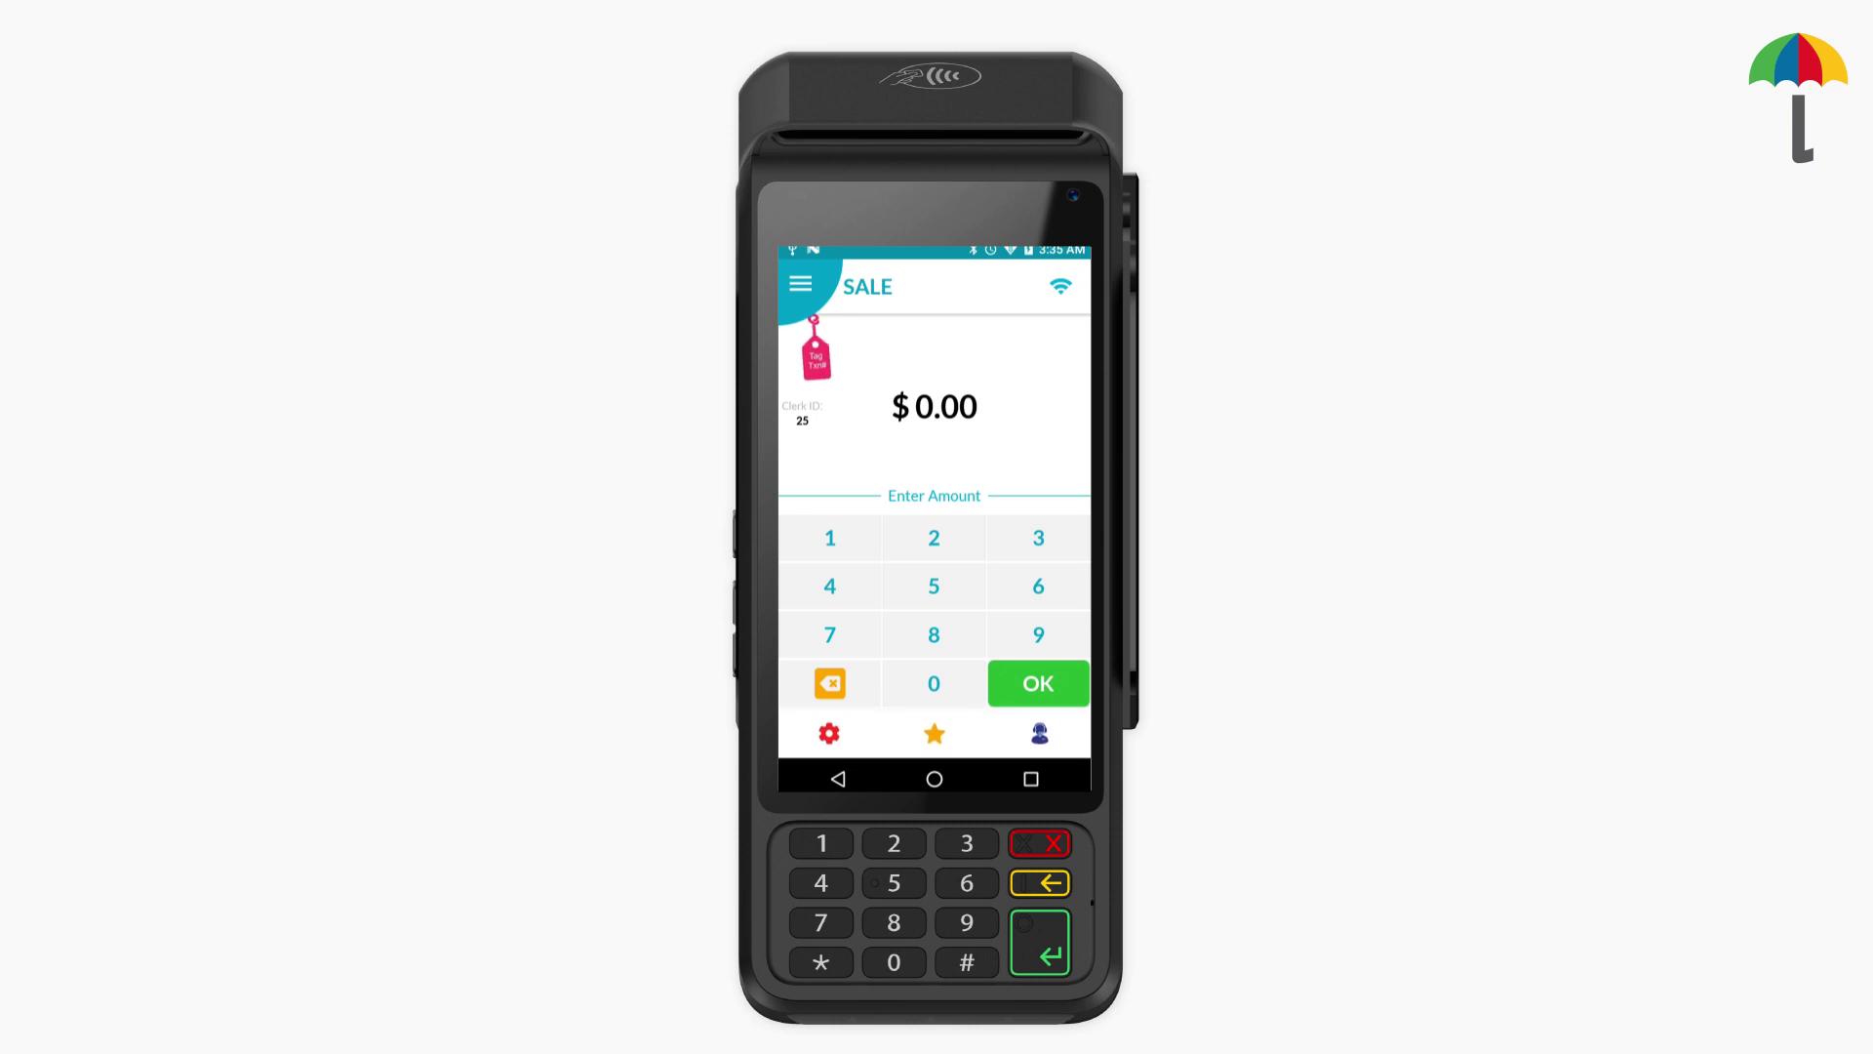
Open the Tipped Txn report for the open batch from the Favourites reports.
left_click(934, 733)
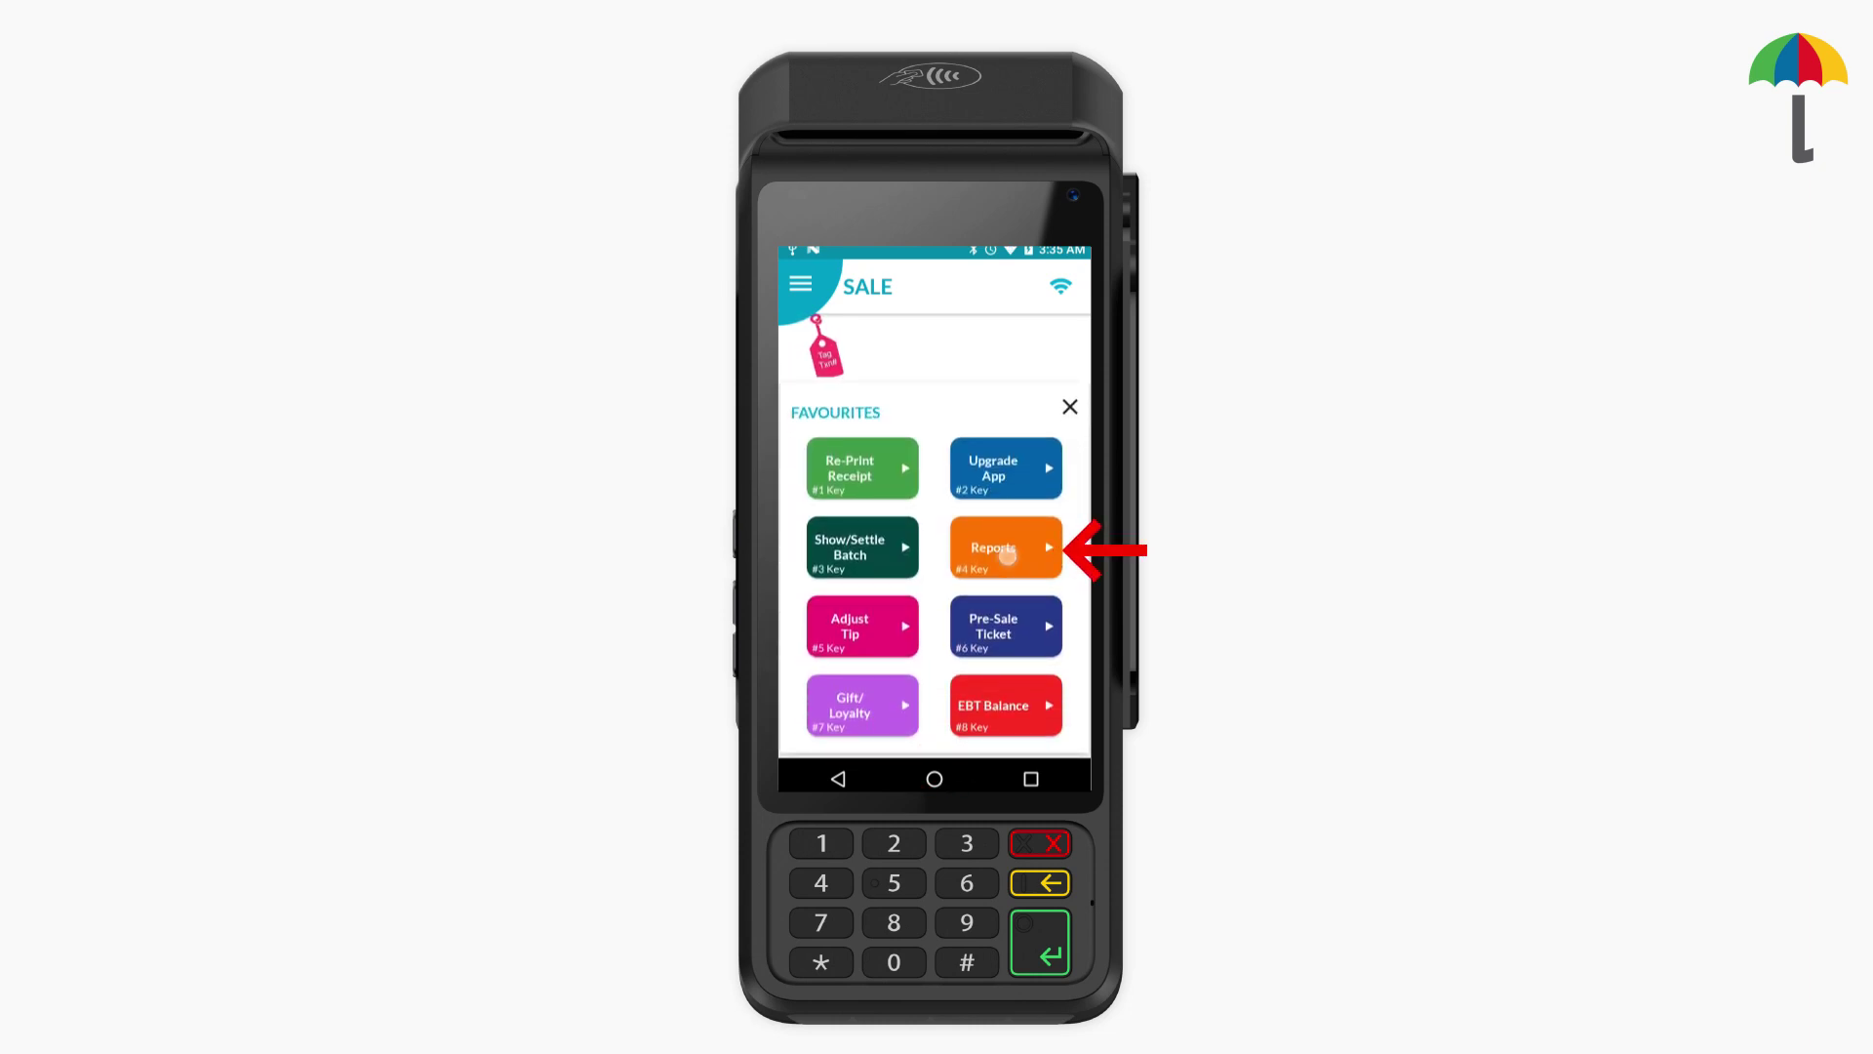
left_click(1010, 552)
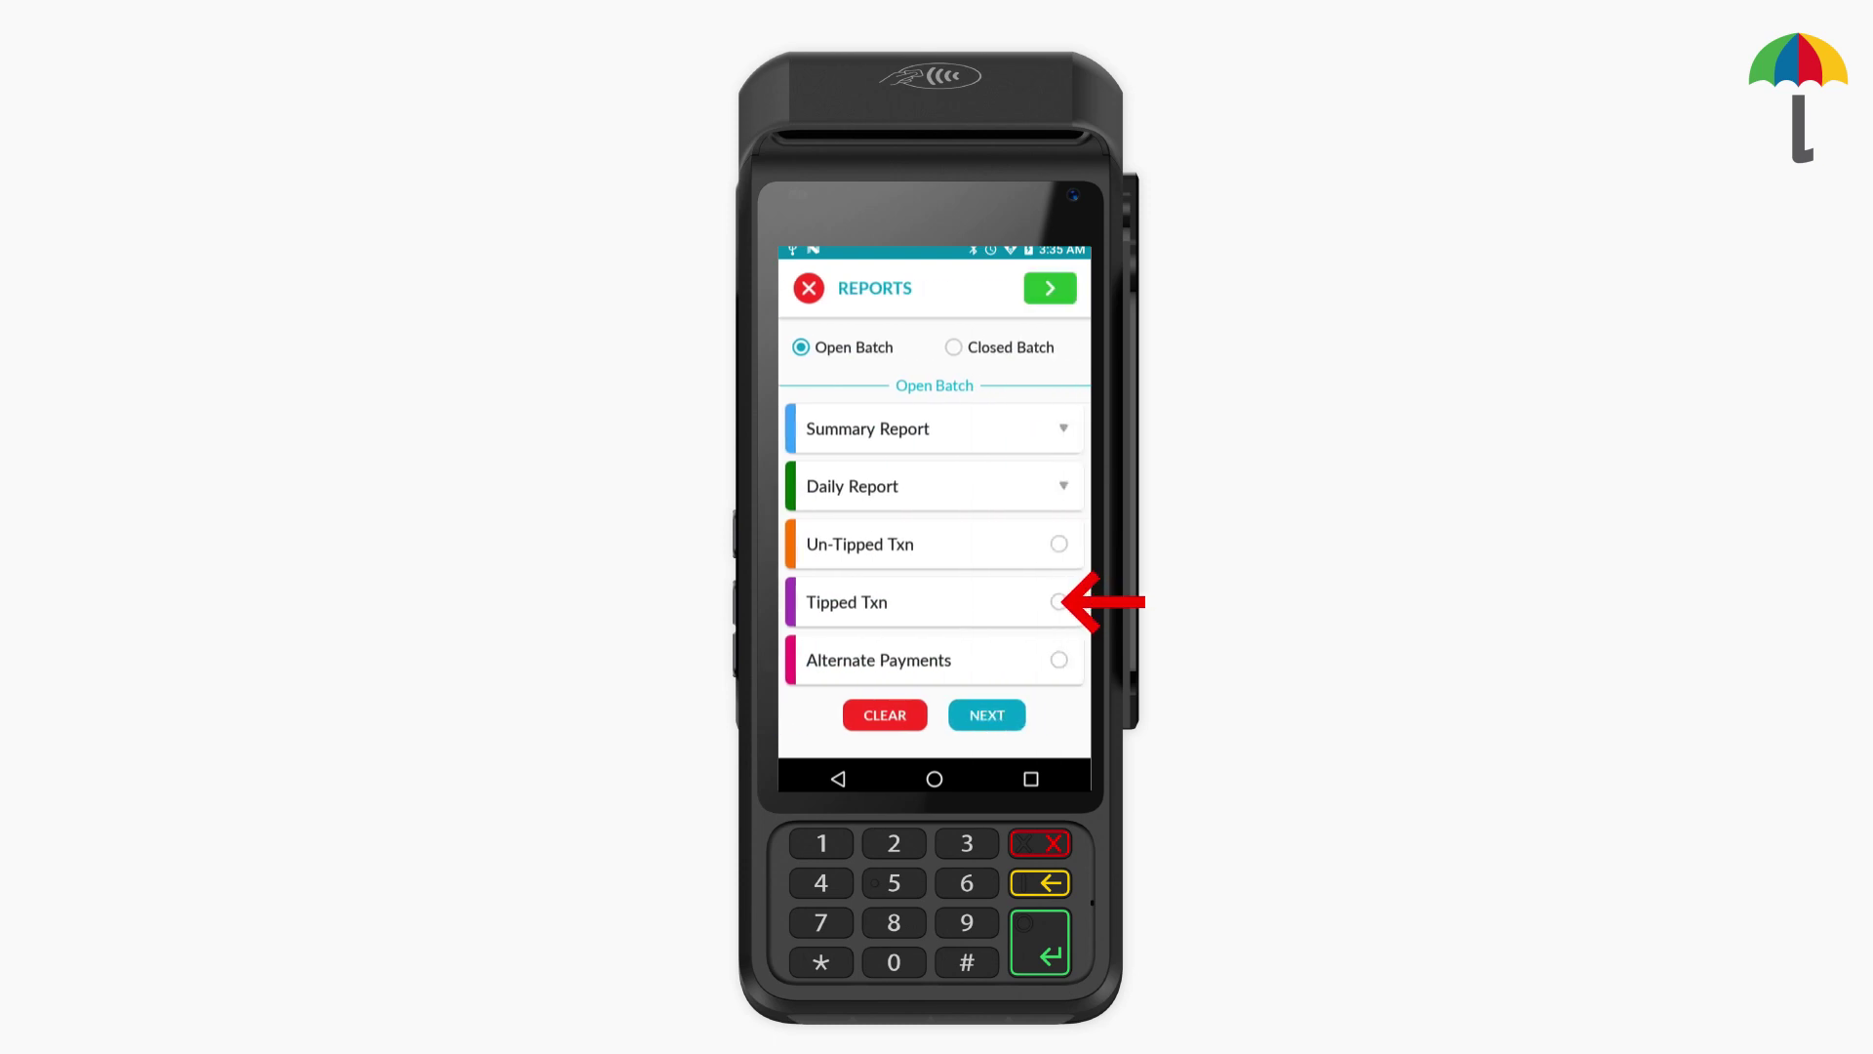
left_click(1059, 601)
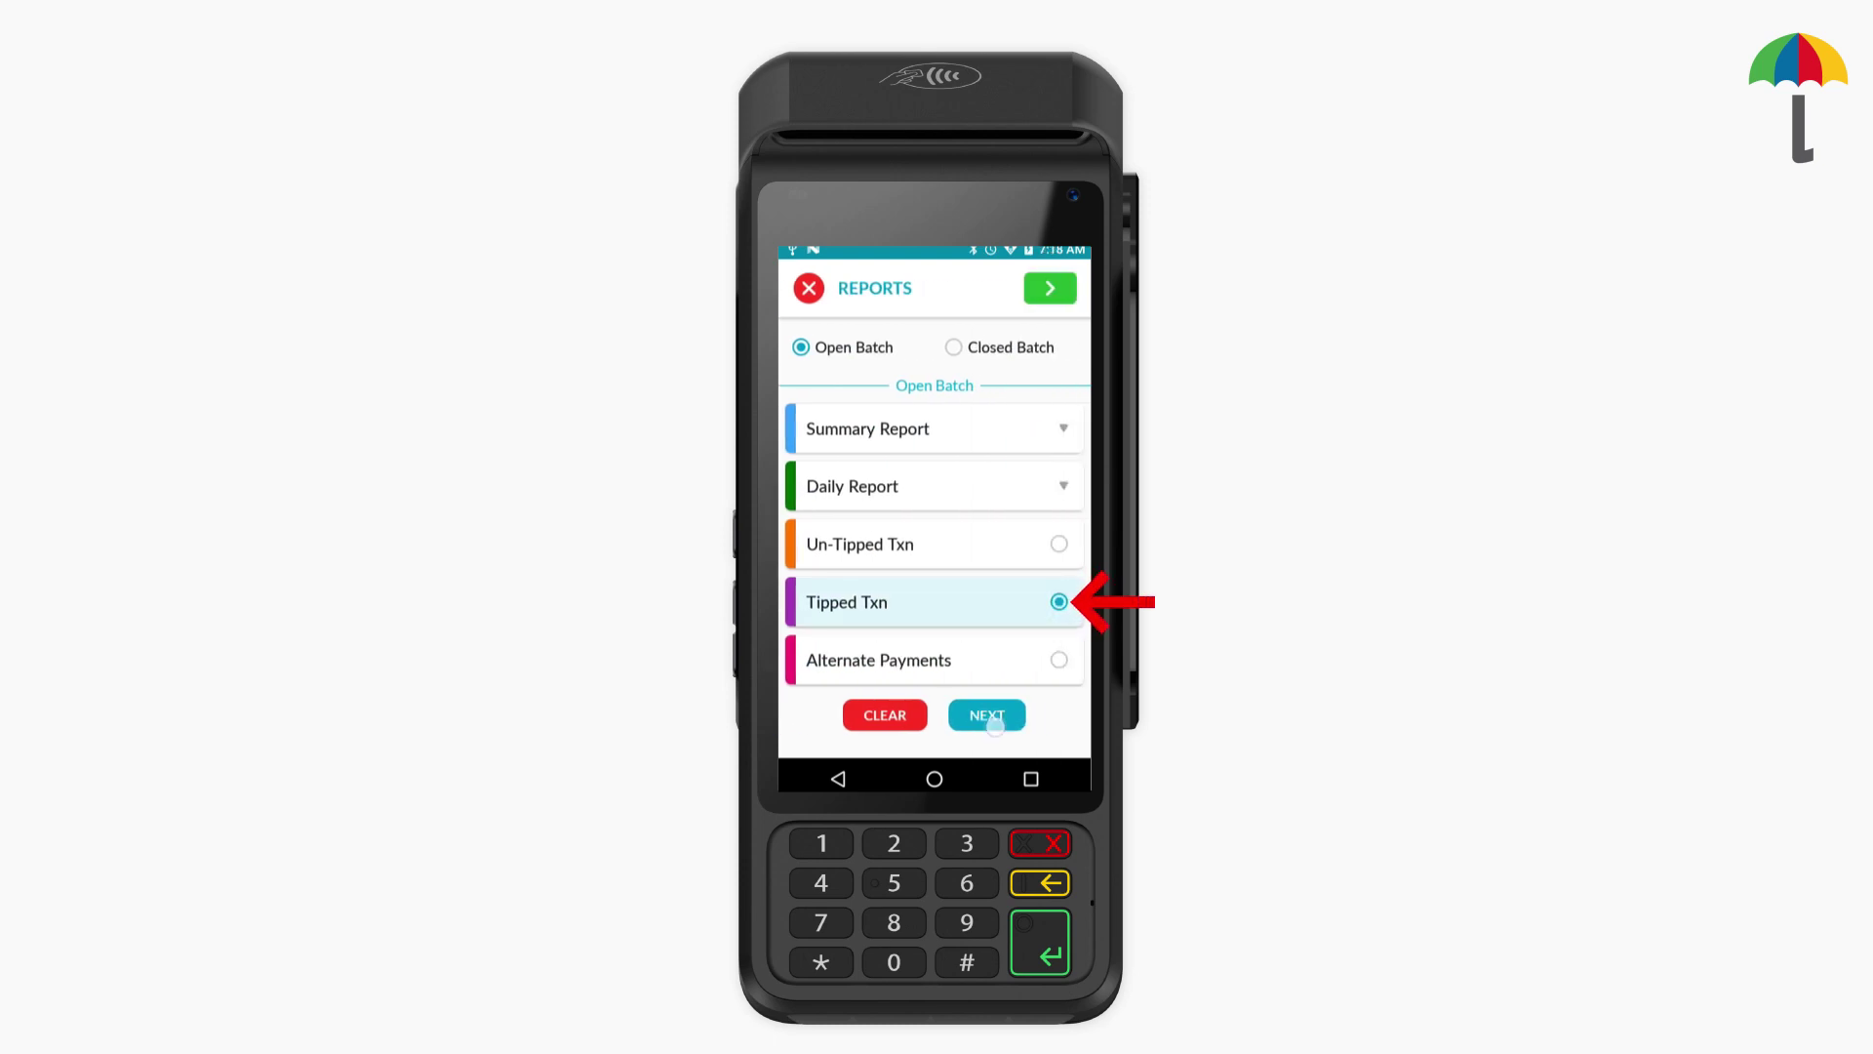
left_click(991, 720)
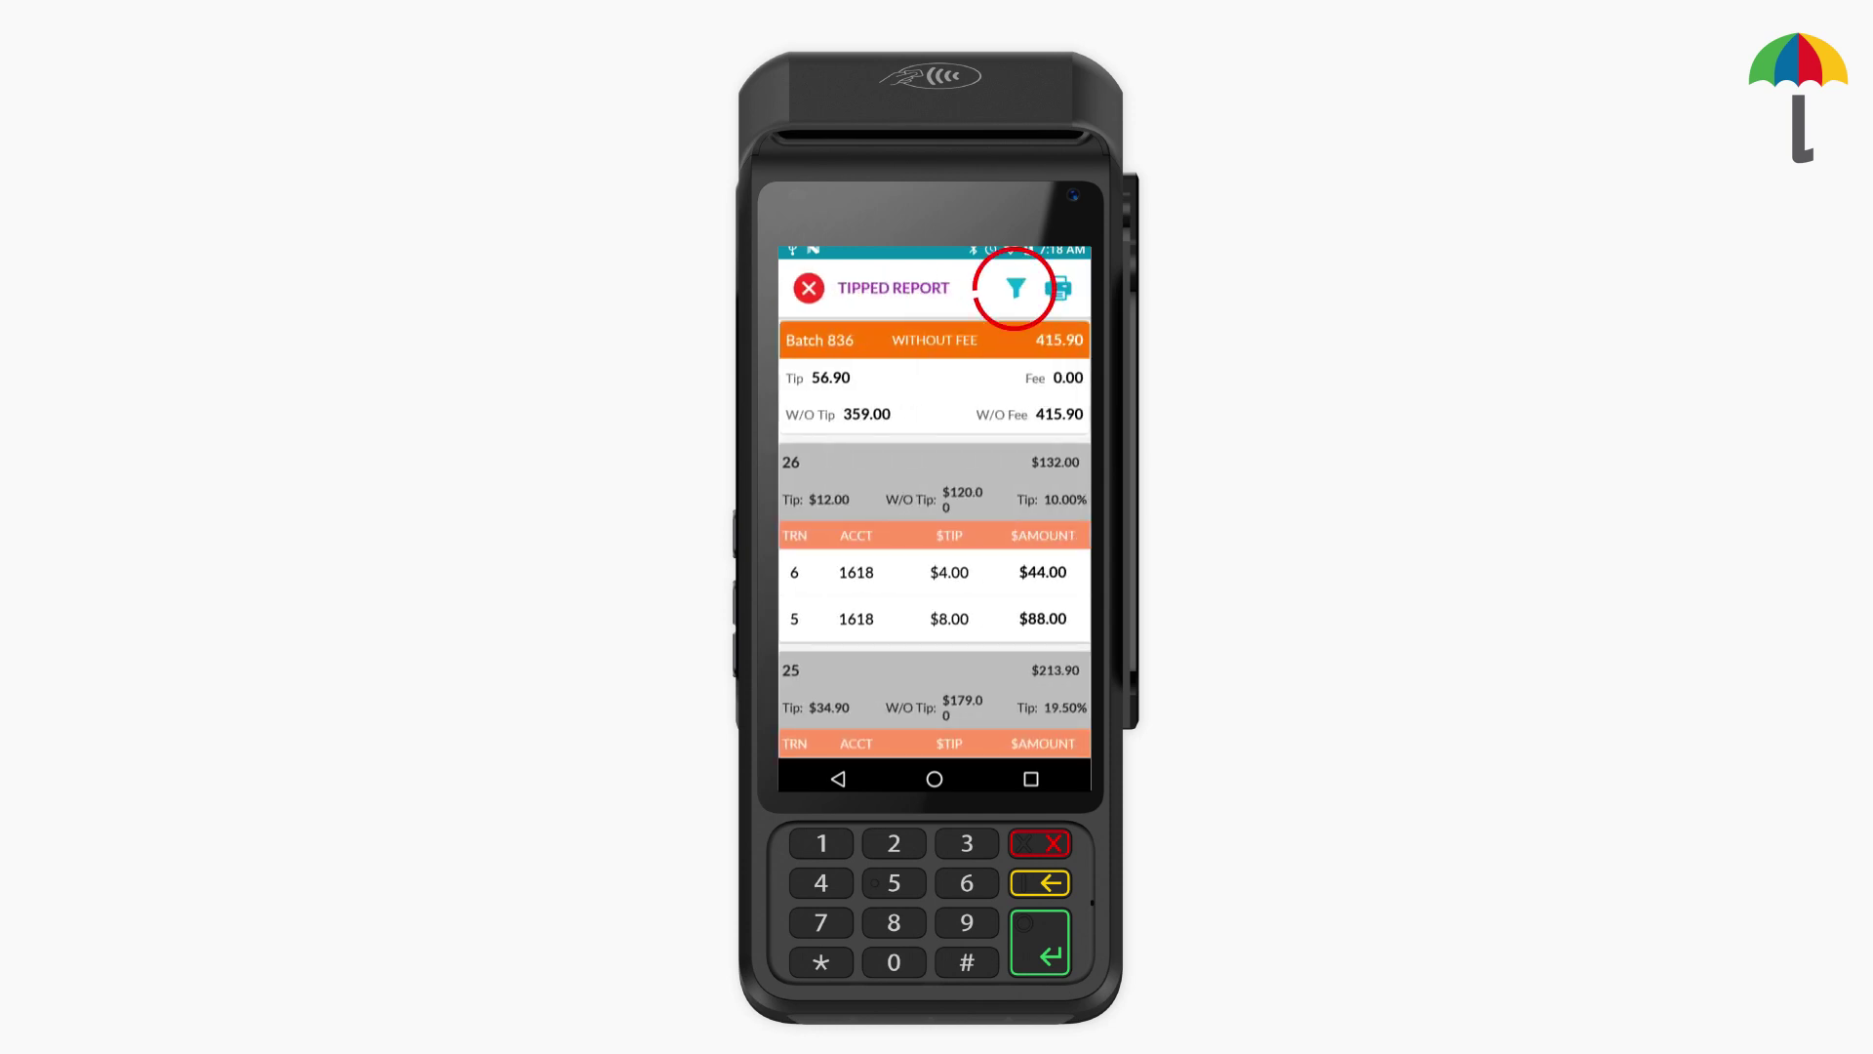
Filter the tipped report to Server/Clerk ID 25.
left_click(1008, 290)
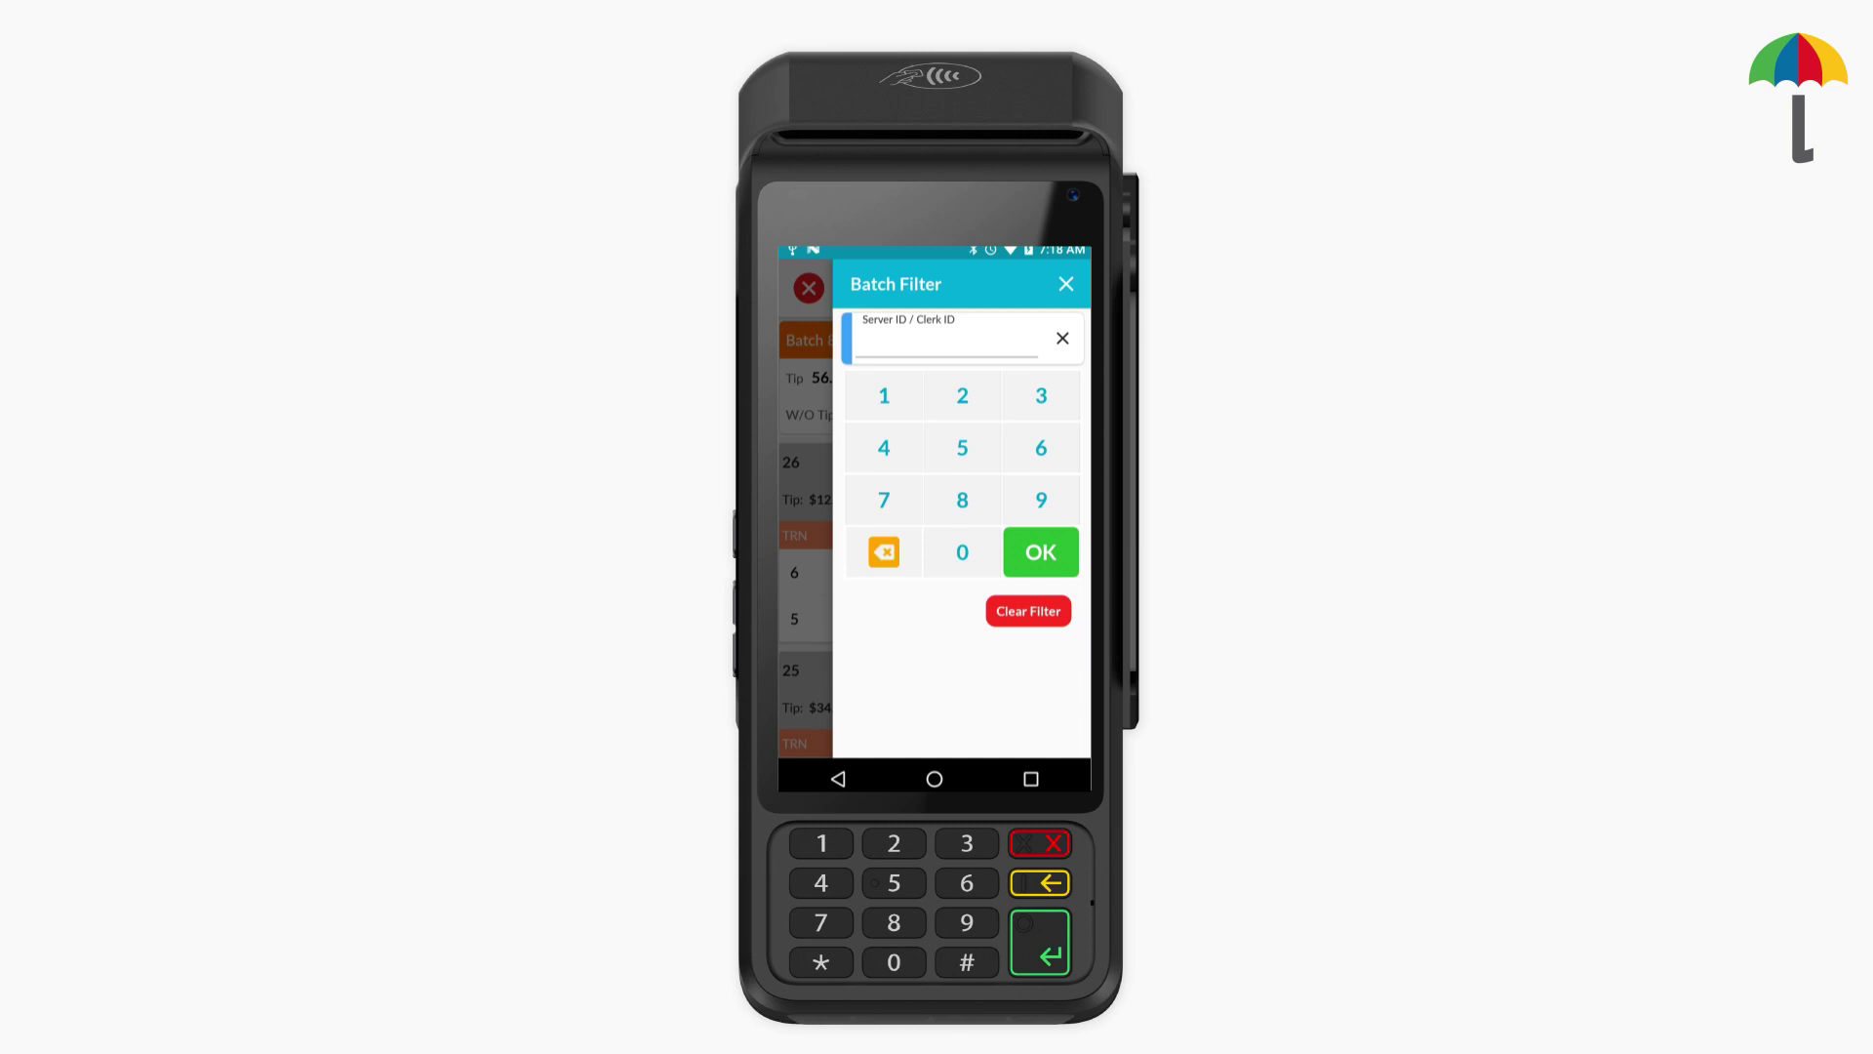
left_click(962, 395)
left_click(961, 447)
left_click(1044, 546)
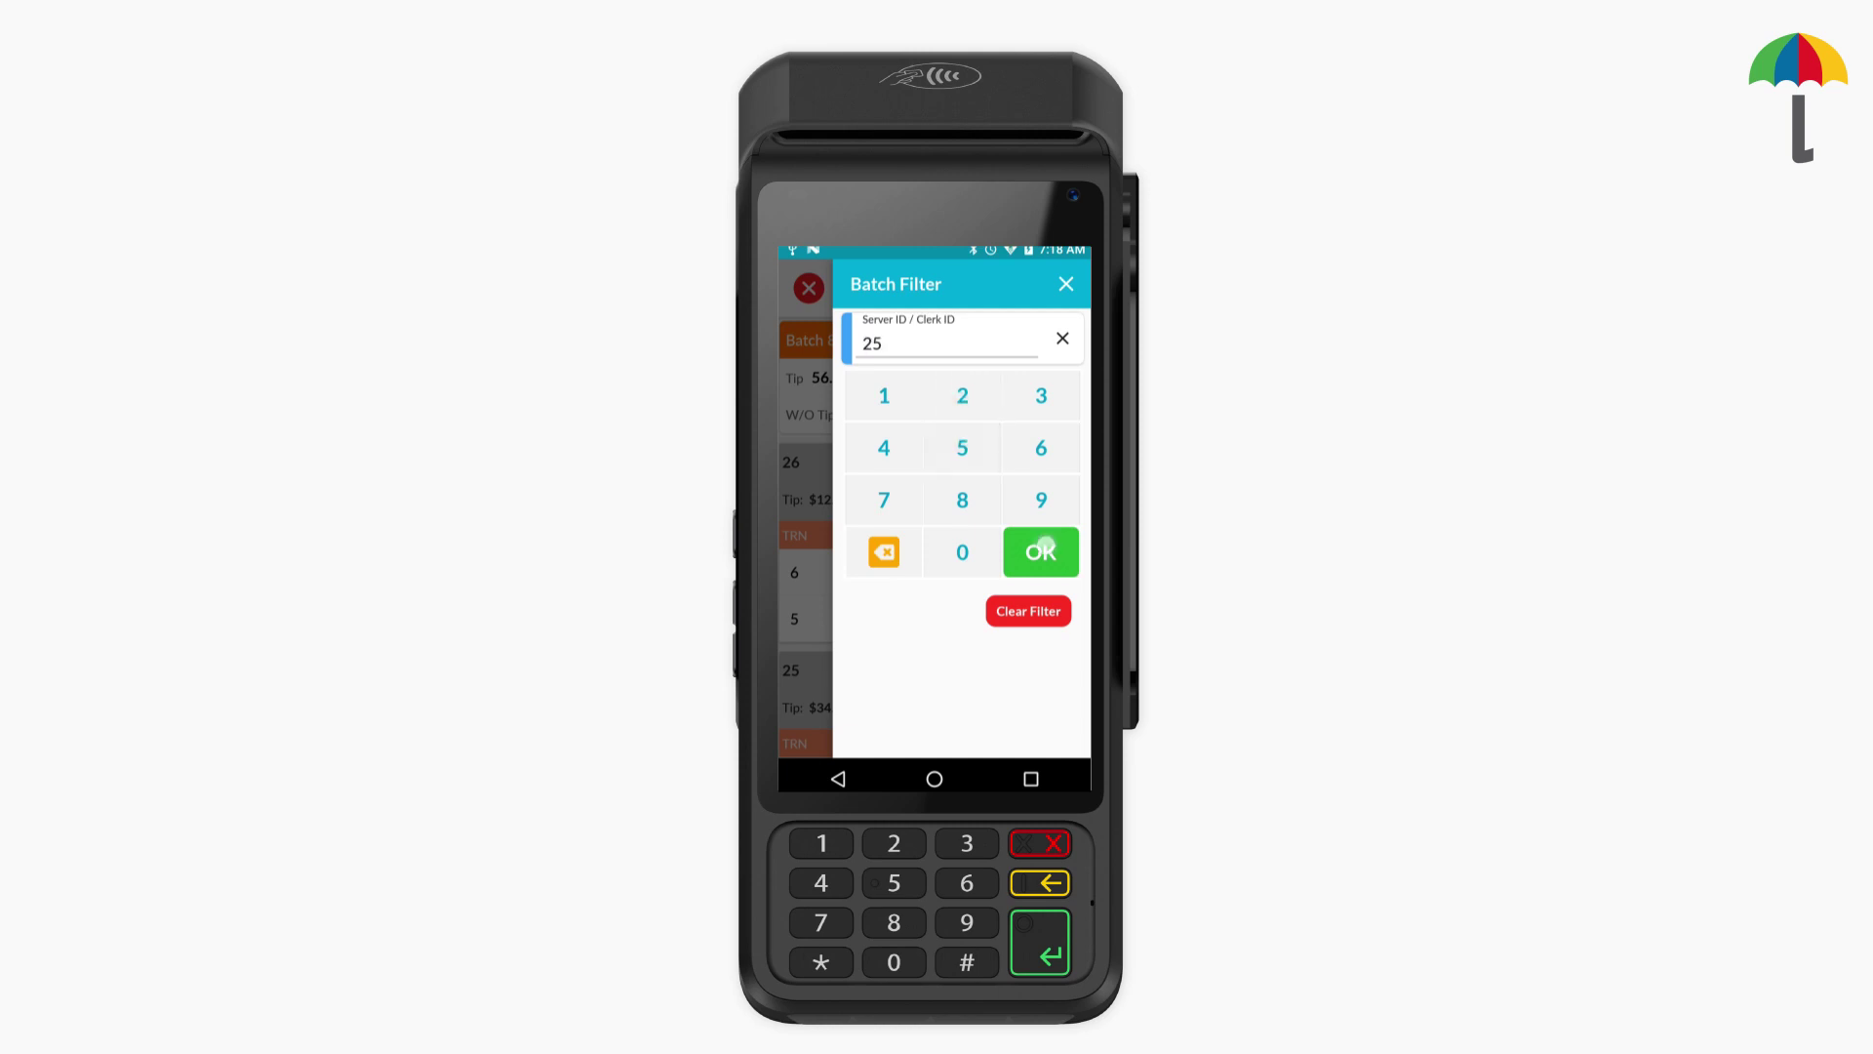